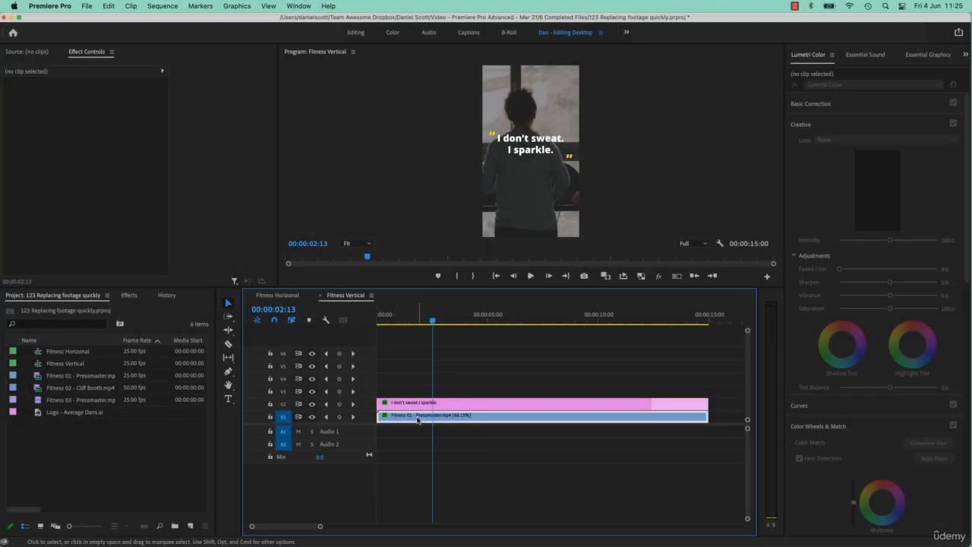
# Apply the SL NOIR 1965 creative look to the Fitness 01 clip in the Fitness Vertical sequence
pyautogui.click(418, 418)
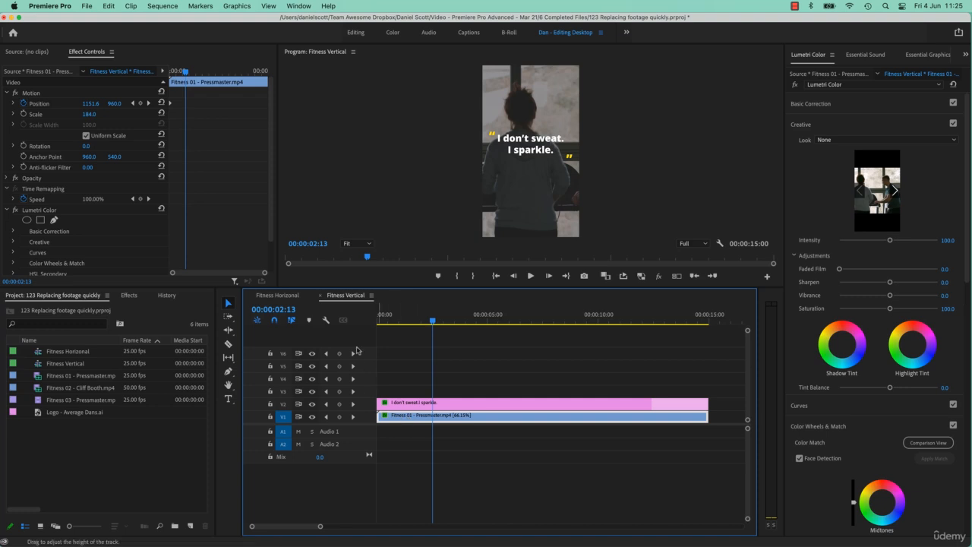
pyautogui.click(828, 126)
pyautogui.click(829, 127)
pyautogui.click(841, 140)
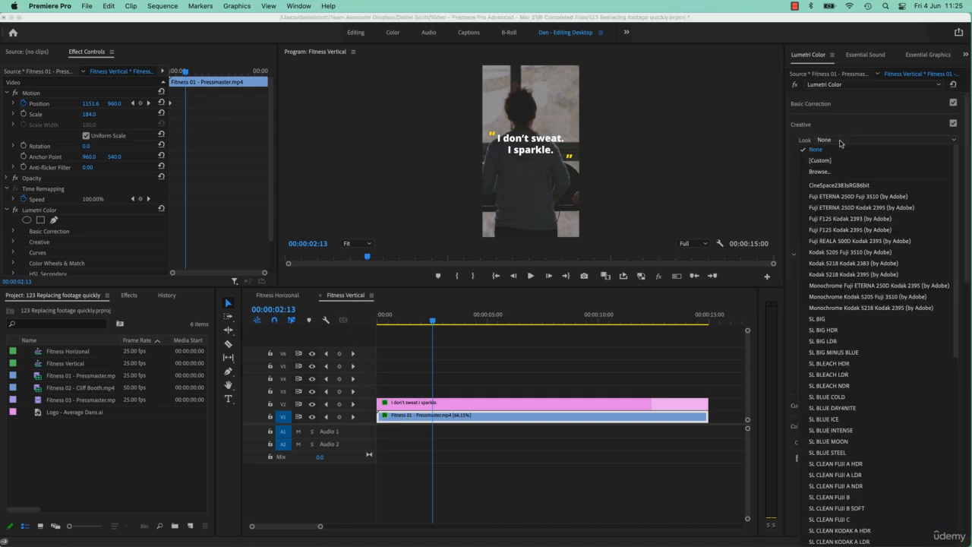
pyautogui.scroll(-10, 845, 448)
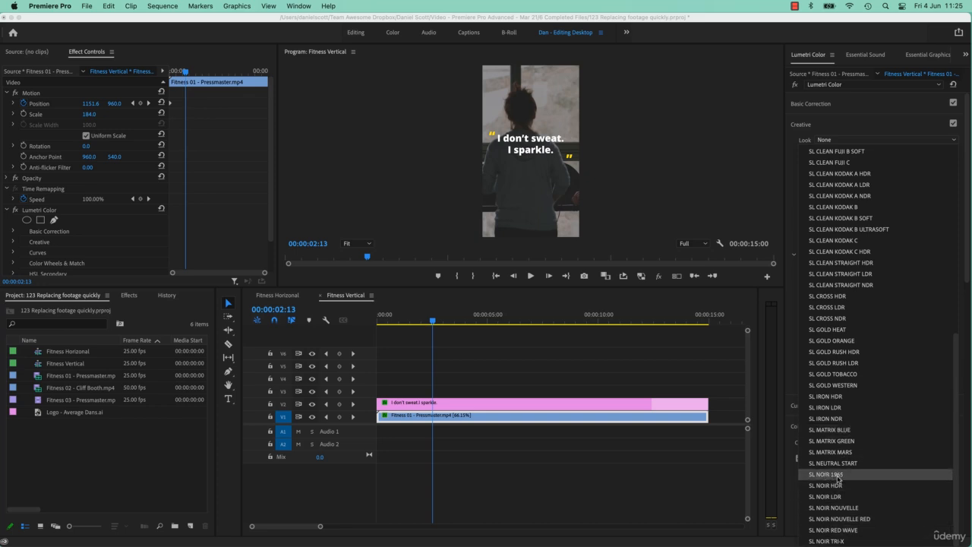
pyautogui.click(832, 474)
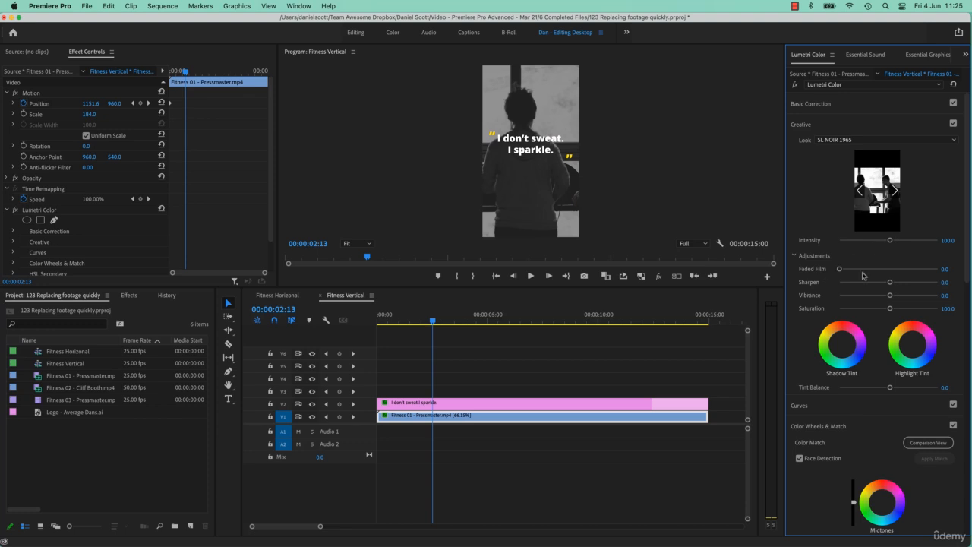
# Raise the Fitness 01 clip's Faded Film to 75.9 and move the playhead to 00:00:04:01
pyautogui.moveTo(840, 270); pyautogui.dragTo(881, 269)
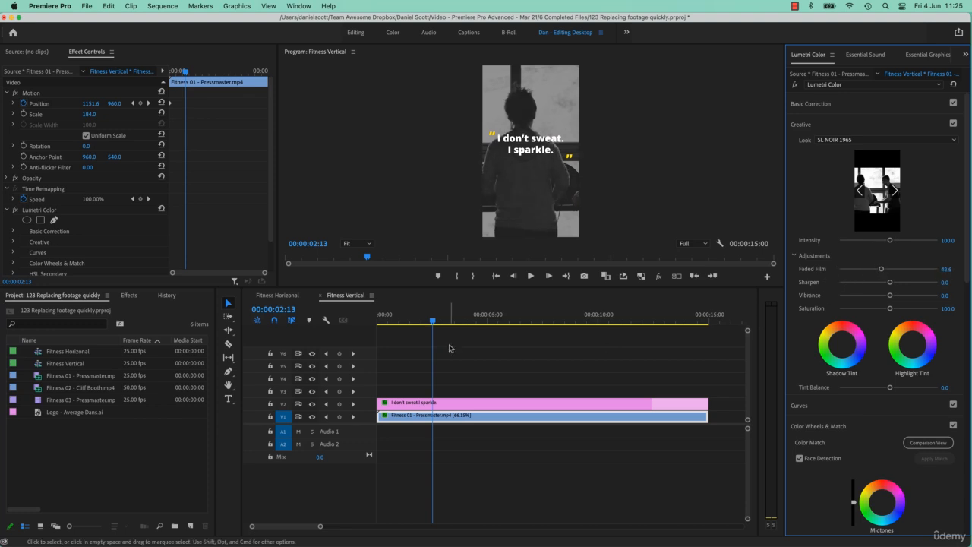
pyautogui.moveTo(392, 319); pyautogui.dragTo(387, 320)
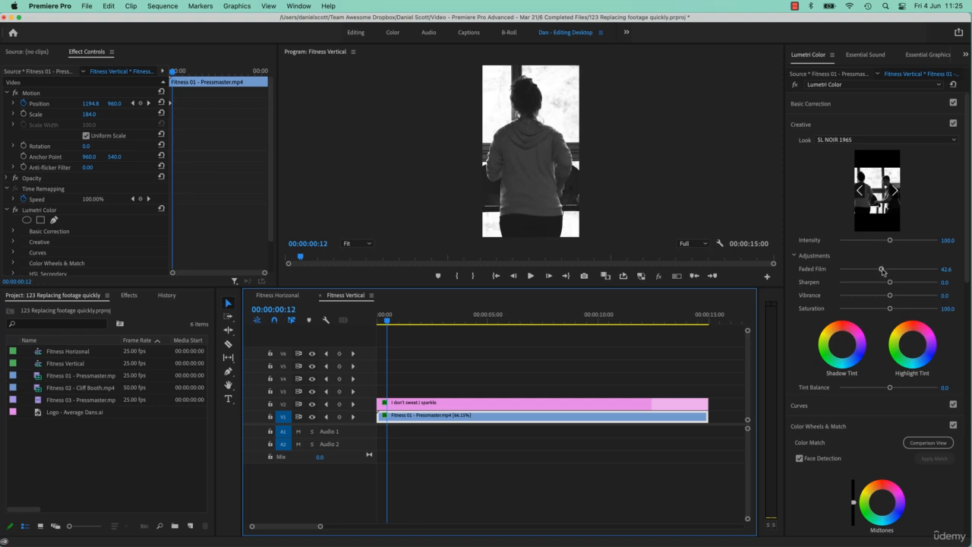
pyautogui.moveTo(883, 269); pyautogui.dragTo(914, 269)
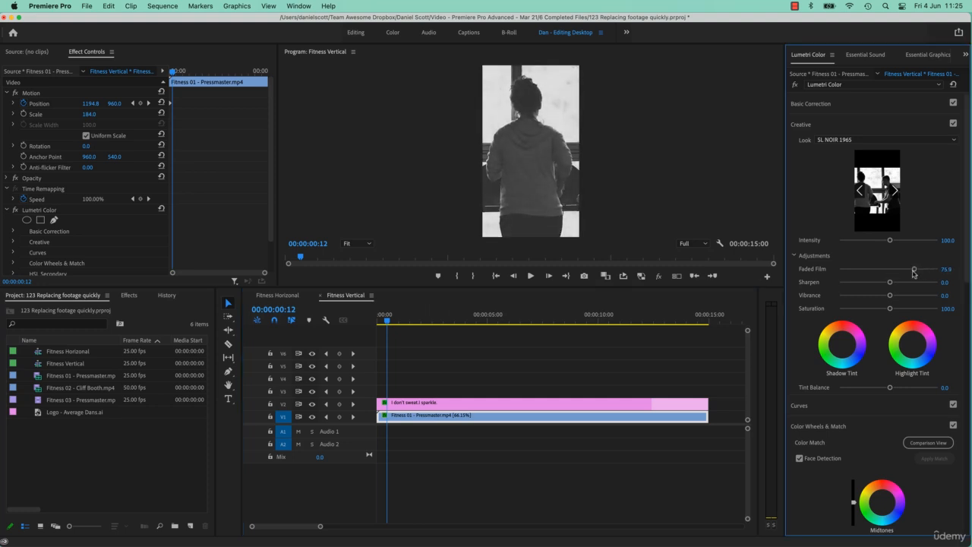
pyautogui.moveTo(388, 321); pyautogui.dragTo(467, 327)
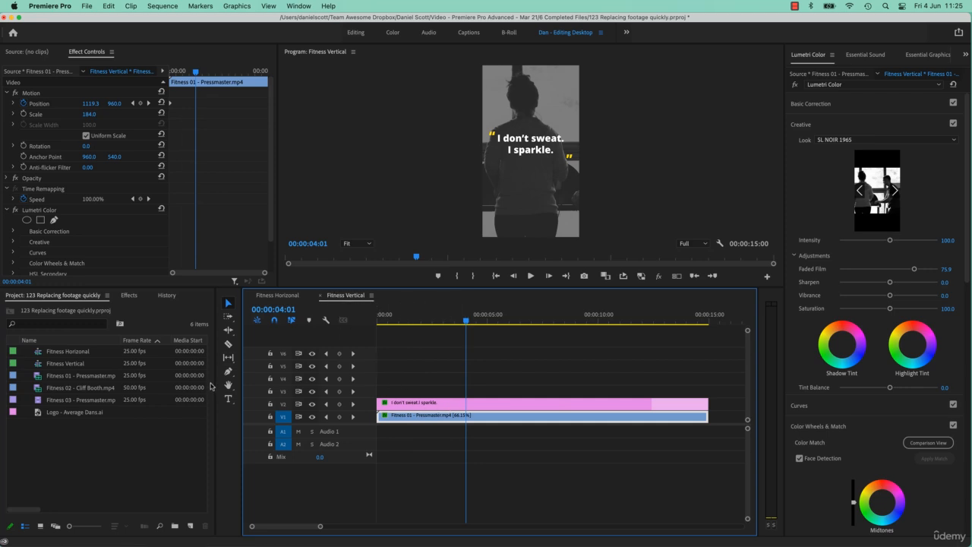
# Rename the Fitness Vertical sequence in the project as "Fitness Vertical - F1"
pyautogui.click(73, 364)
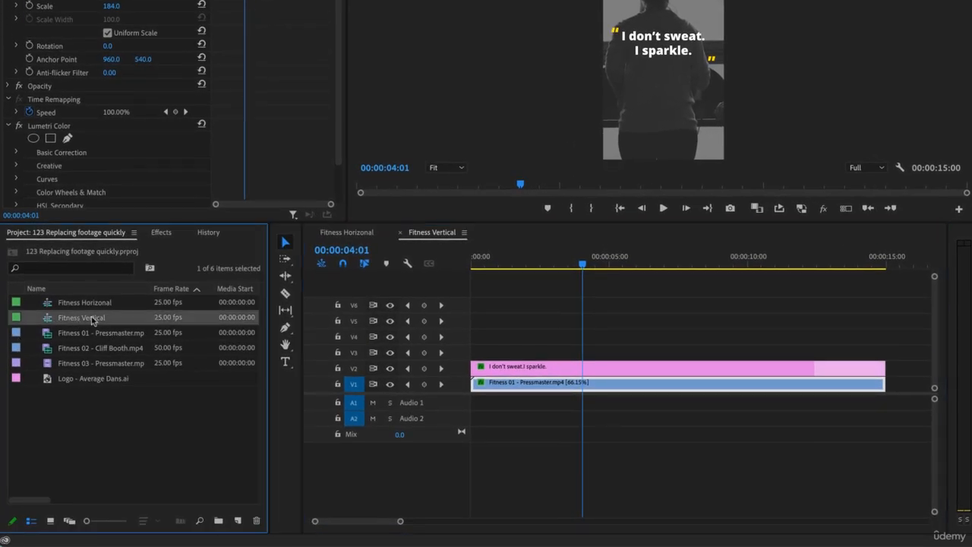
pyautogui.click(91, 320)
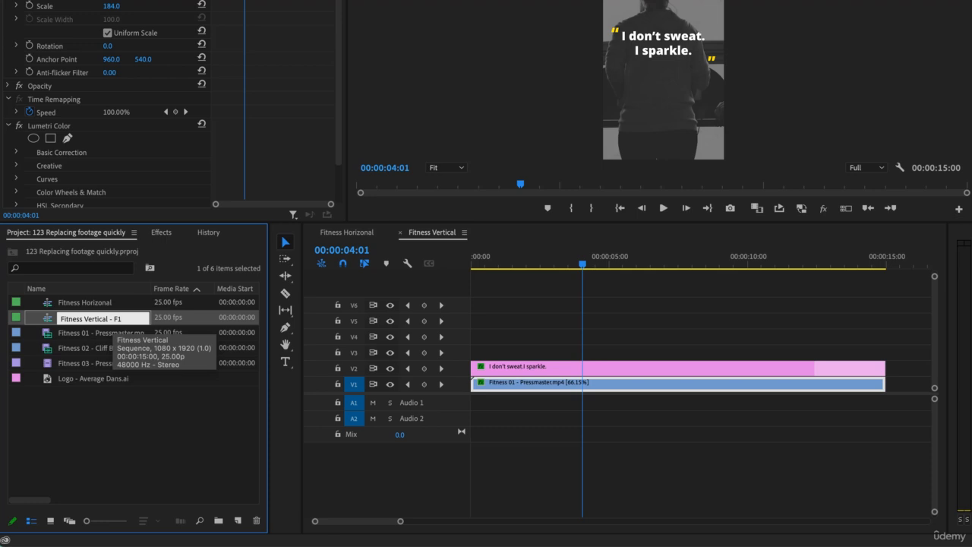
pyautogui.press('Tab')
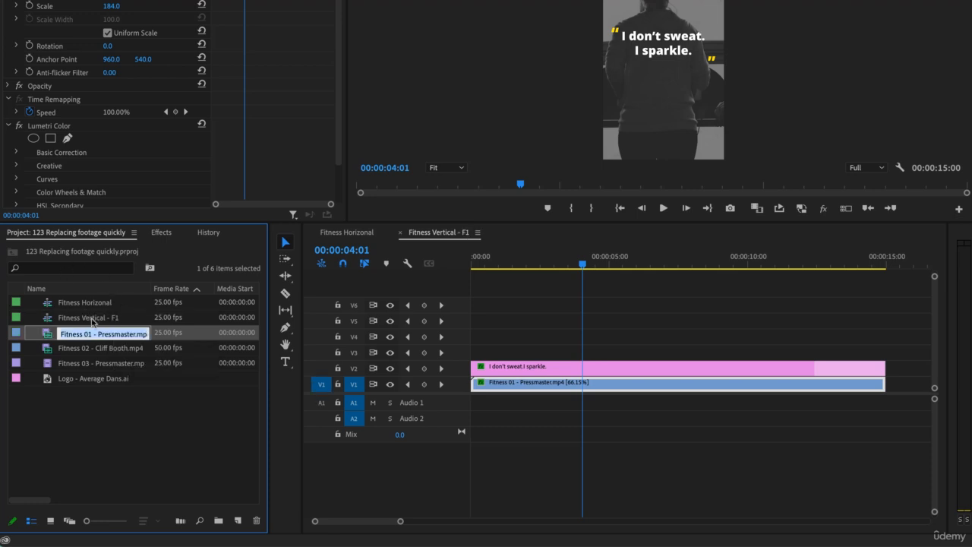
# Duplicate the Fitness Vertical - F1 sequence and rename the copy as "Fitness Vertical - F2"
pyautogui.click(85, 319)
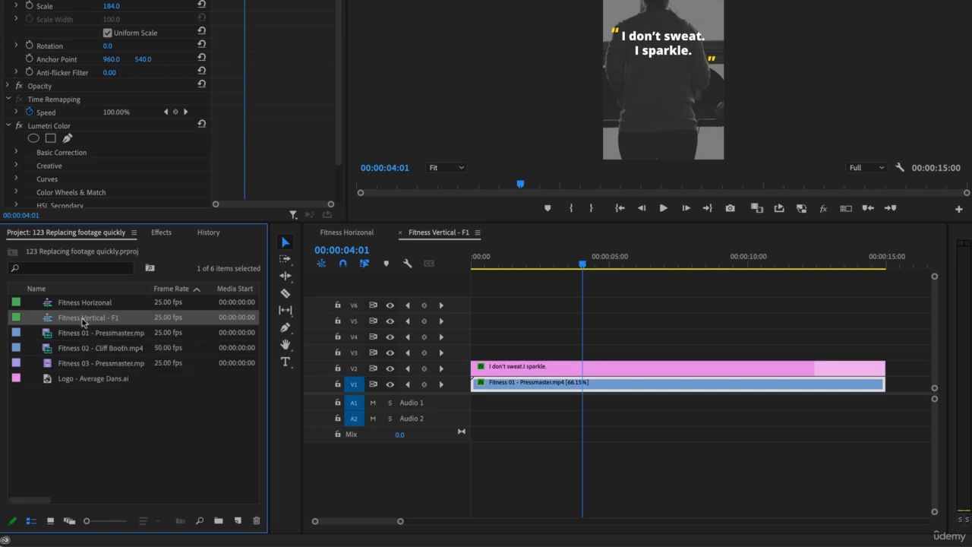
pyautogui.rightClick(84, 322)
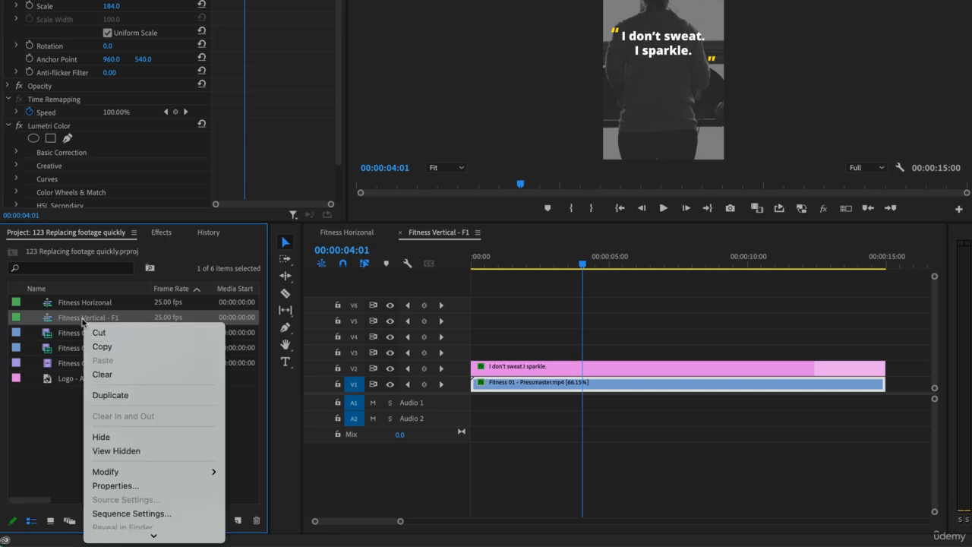
pyautogui.click(125, 395)
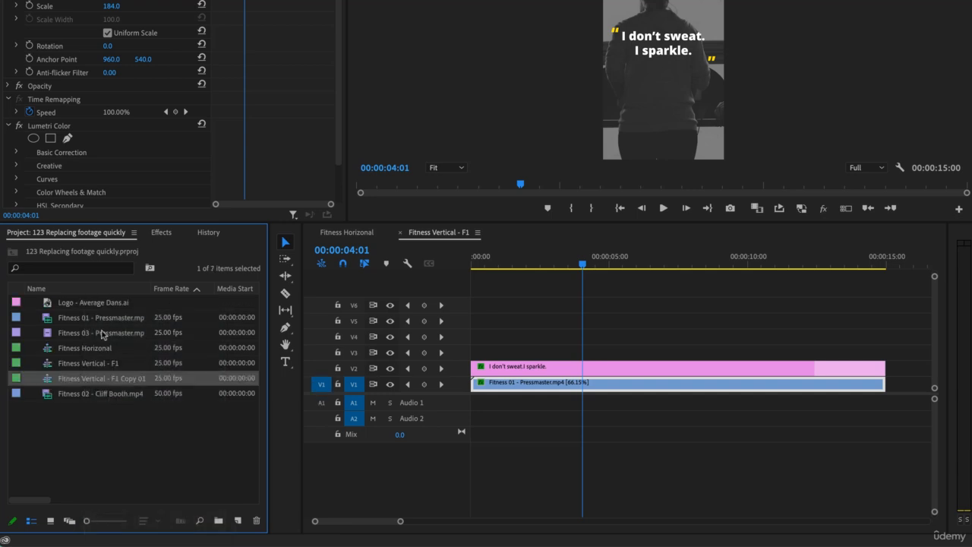
pyautogui.click(127, 384)
pyautogui.click(116, 380)
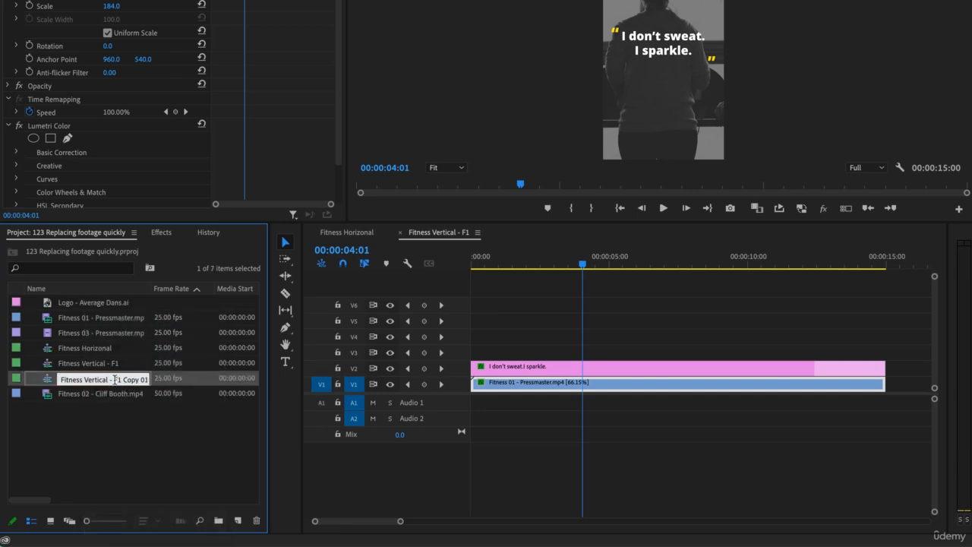
pyautogui.moveTo(115, 380); pyautogui.dragTo(171, 380)
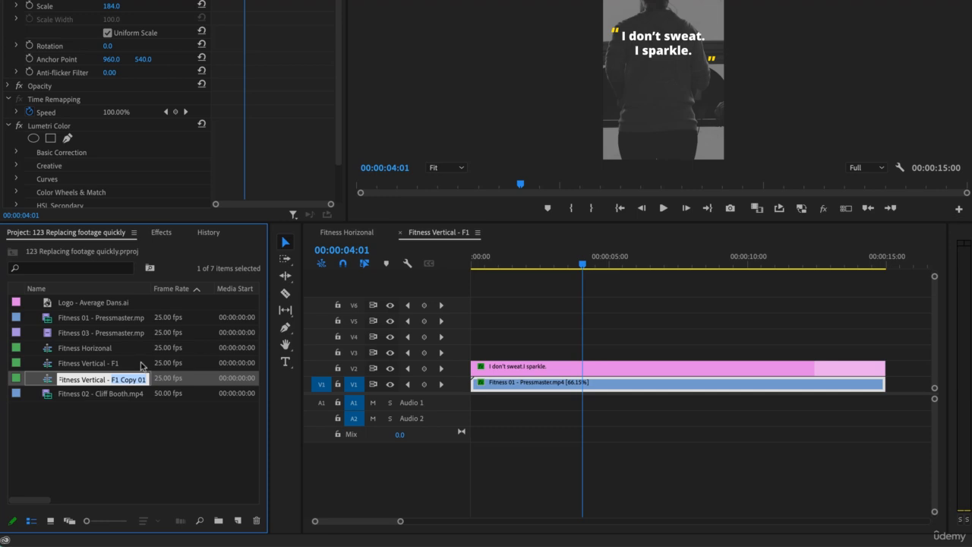
pyautogui.write('F2')
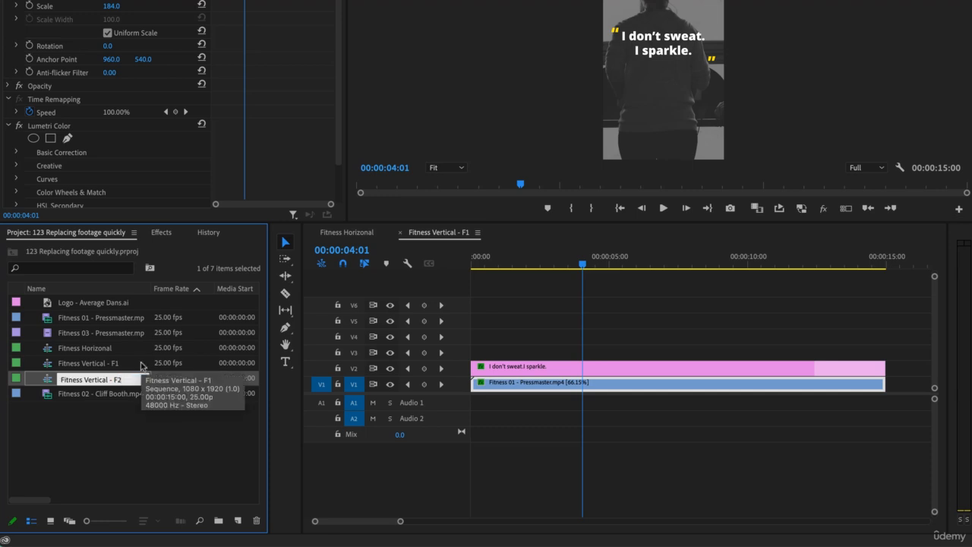
pyautogui.click(118, 446)
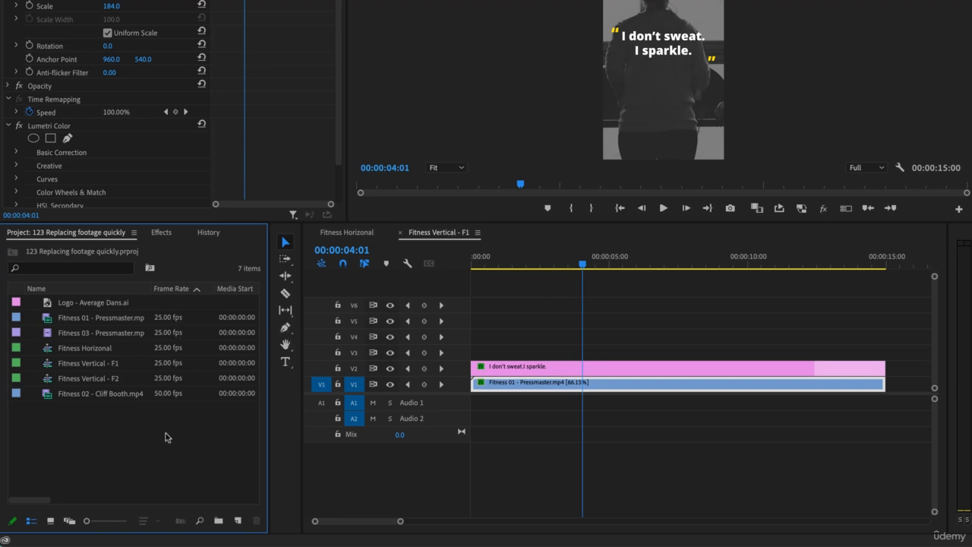
# Open the Fitness Vertical - F2 sequence in the timeline
pyautogui.click(114, 377)
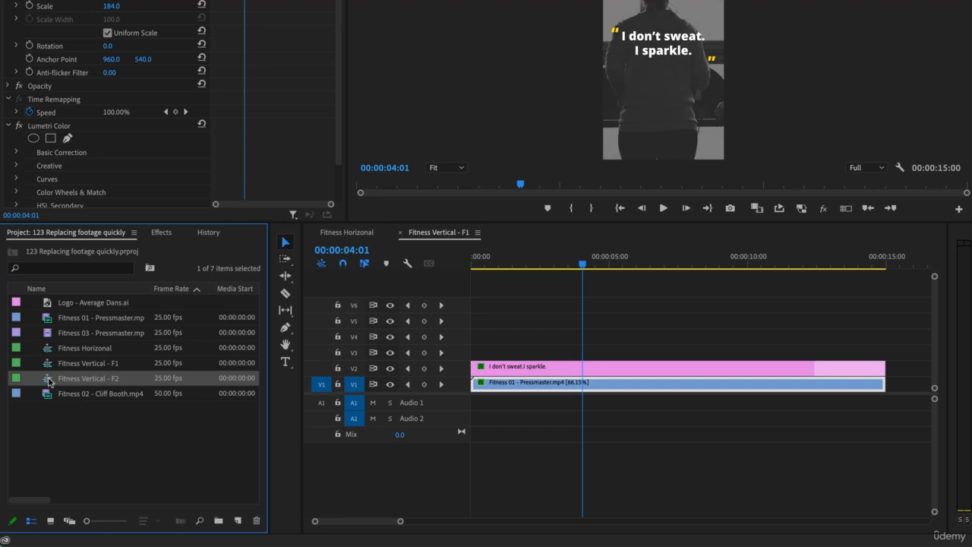
pyautogui.doubleClick(49, 380)
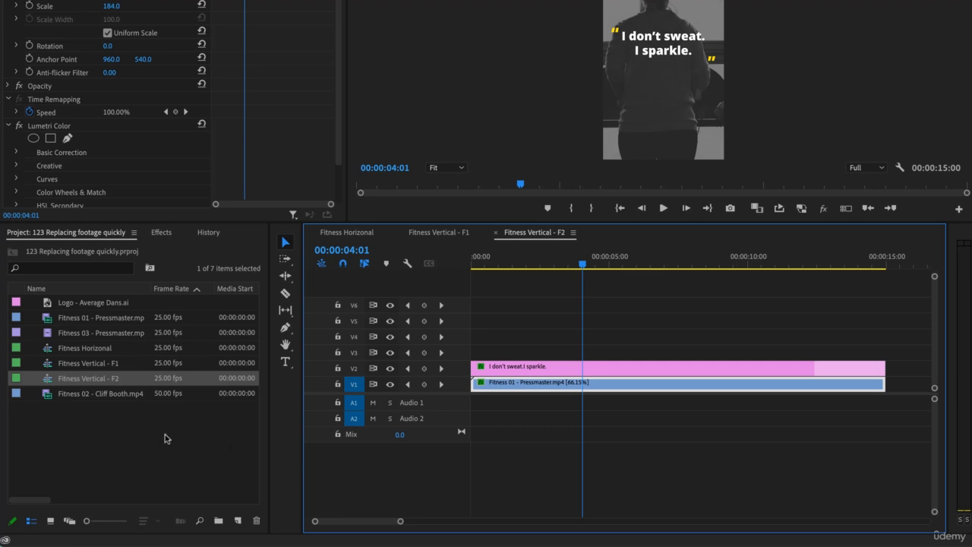
pyautogui.click(125, 433)
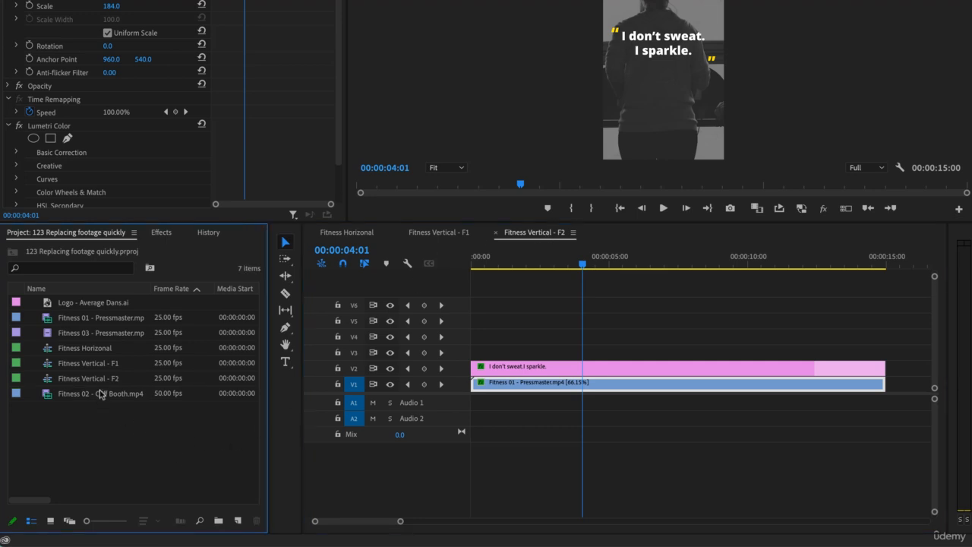
# Create a new sequence from Fitness Vertical - F2, nesting it inside, and rename it "Fitness Vertical - F3"
pyautogui.click(119, 380)
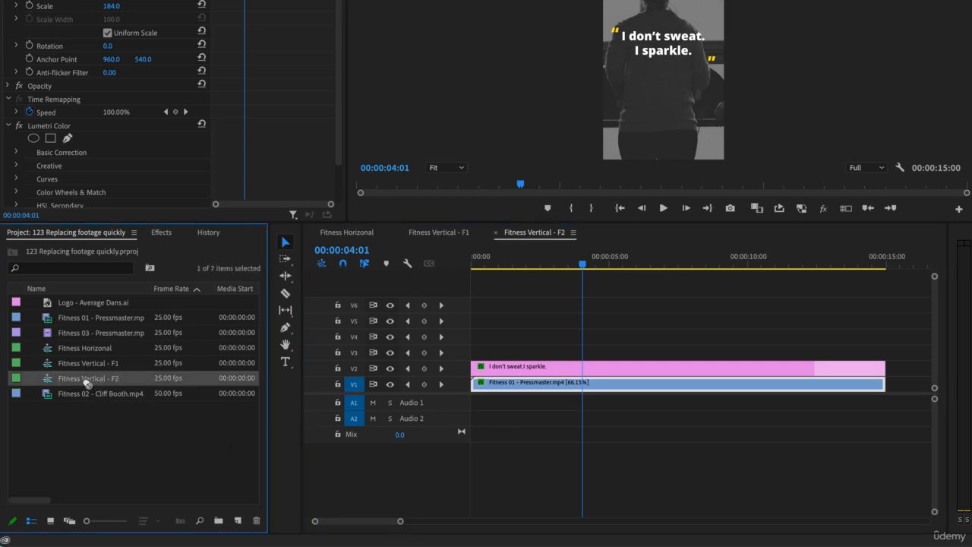
pyautogui.moveTo(165, 394); pyautogui.dragTo(243, 524)
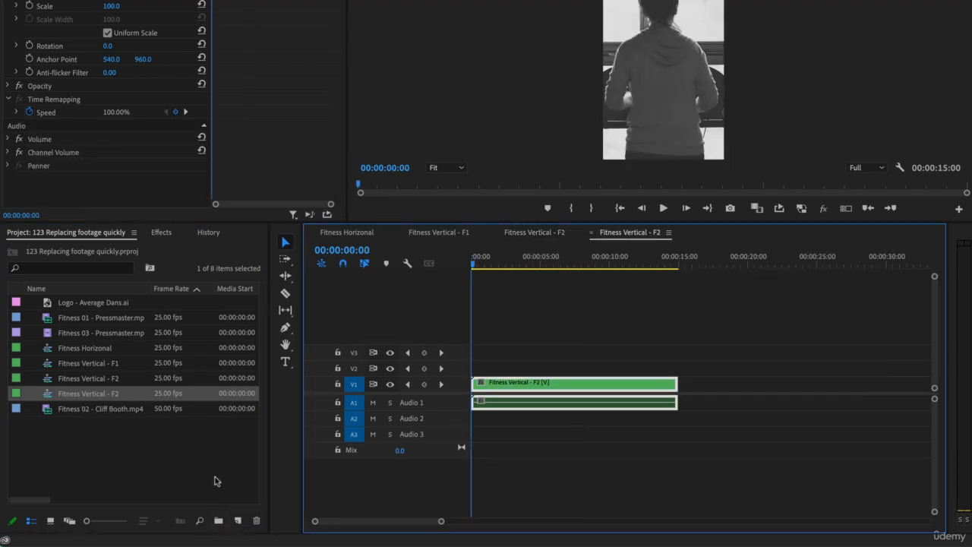
pyautogui.click(120, 395)
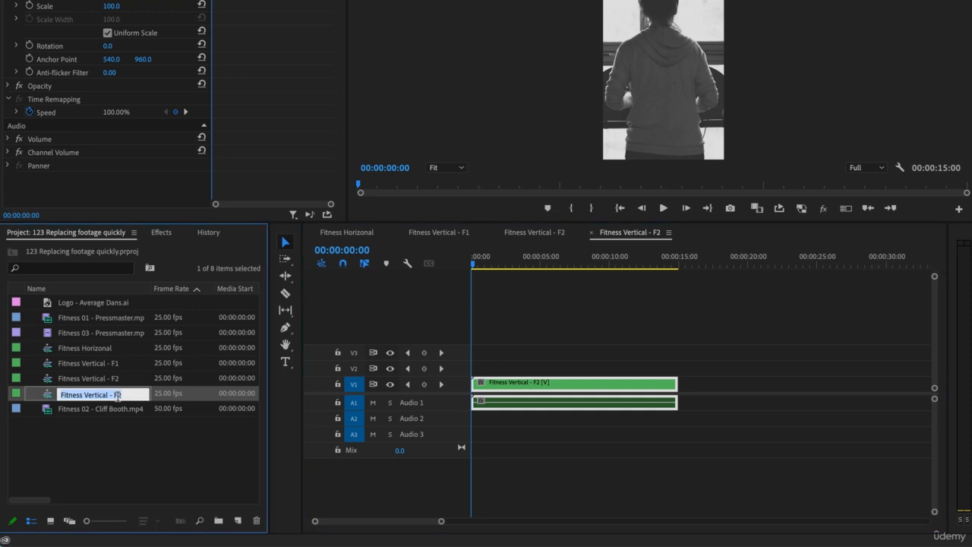
pyautogui.press('Return')
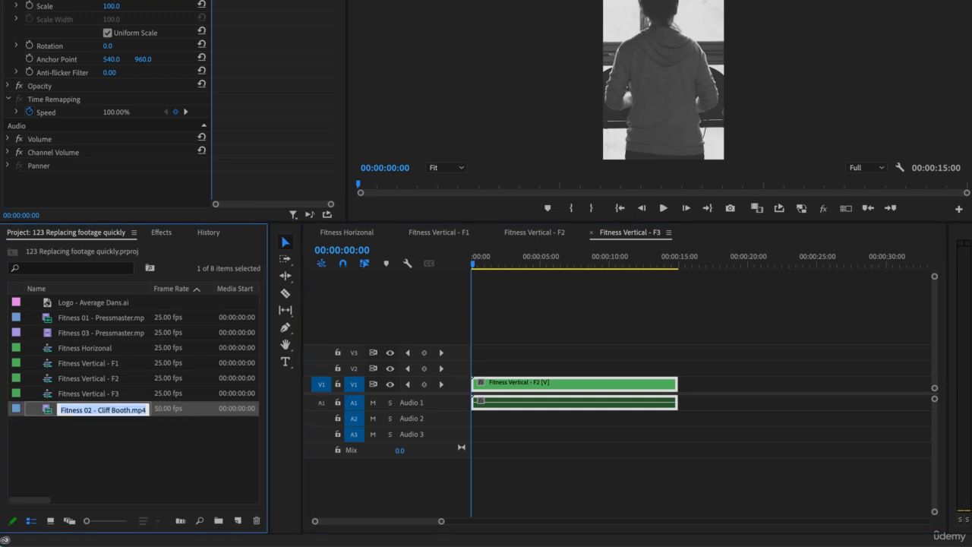
# Reopen the Fitness Vertical - F2 sequence and delete its "I don't sweat. I sparkle." title clip
pyautogui.click(541, 386)
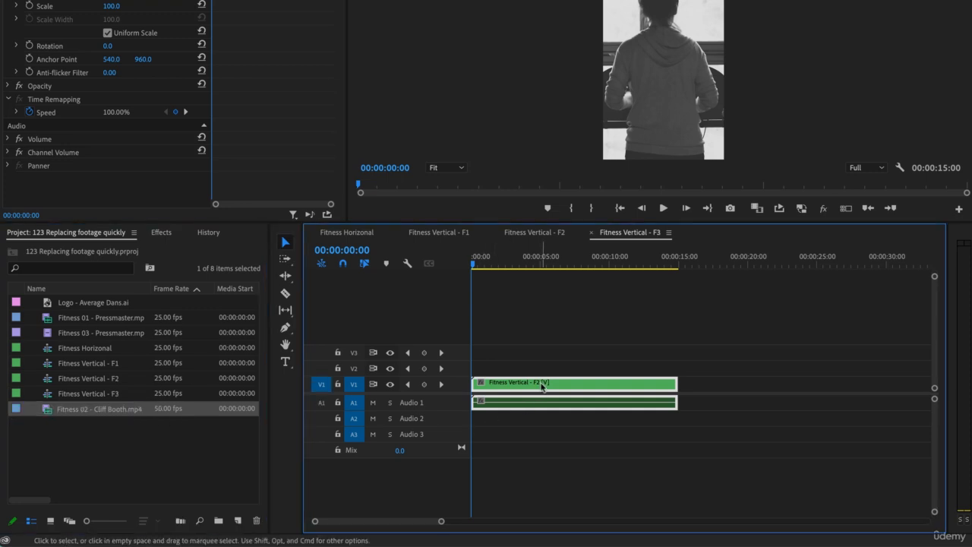
pyautogui.click(90, 384)
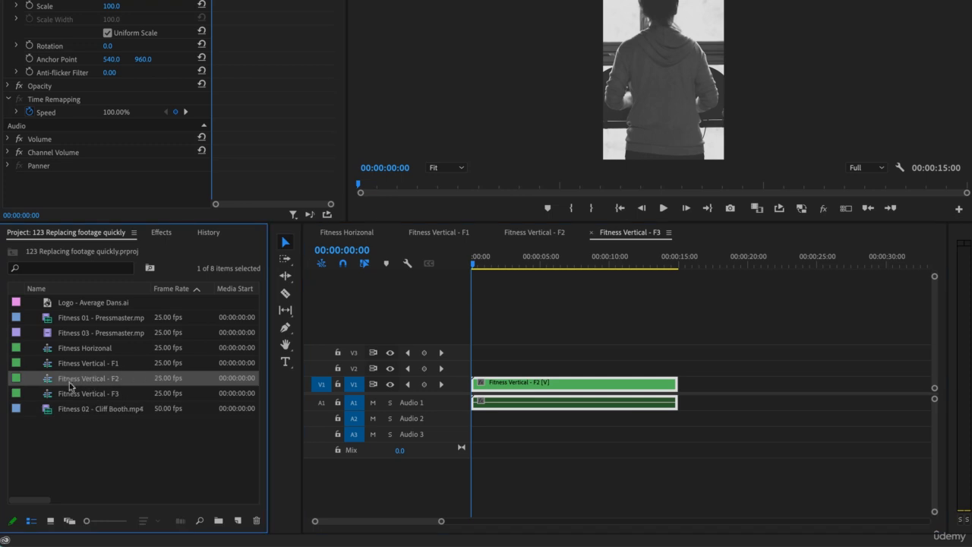
pyautogui.doubleClick(55, 384)
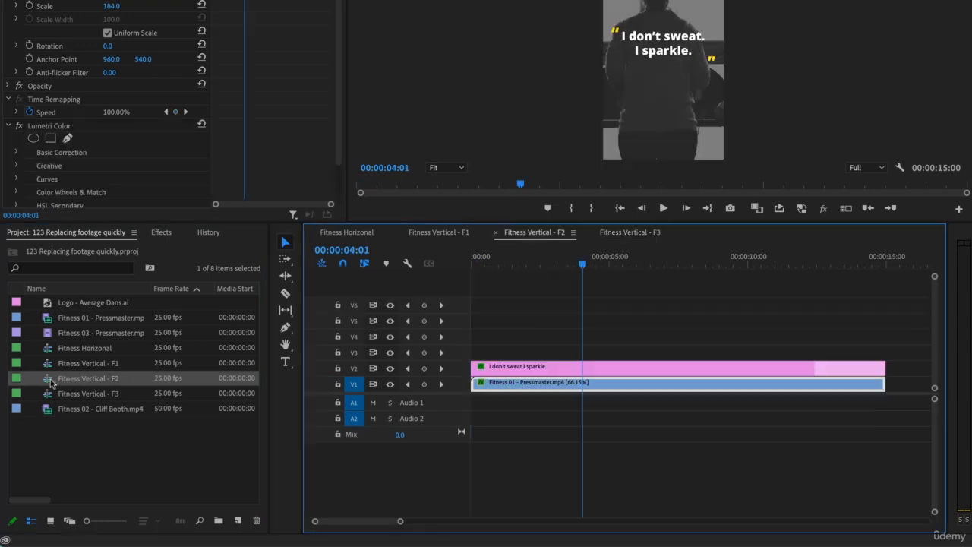
pyautogui.click(545, 368)
pyautogui.press('Delete')
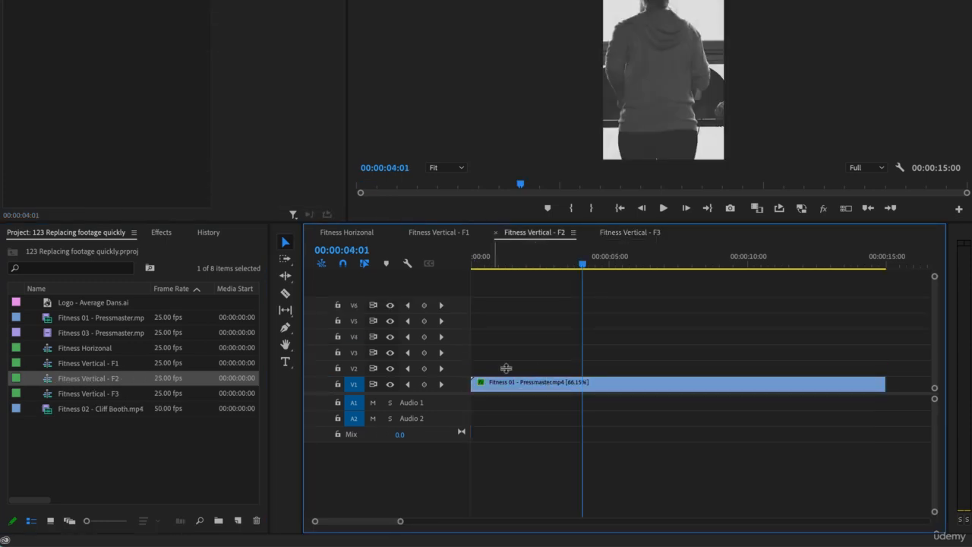
# Check the Fitness Vertical - F3 sequence at 00:00:07:15 and 00:00:05:14 for the effect of deleting the nested title
pyautogui.click(629, 238)
pyautogui.click(576, 262)
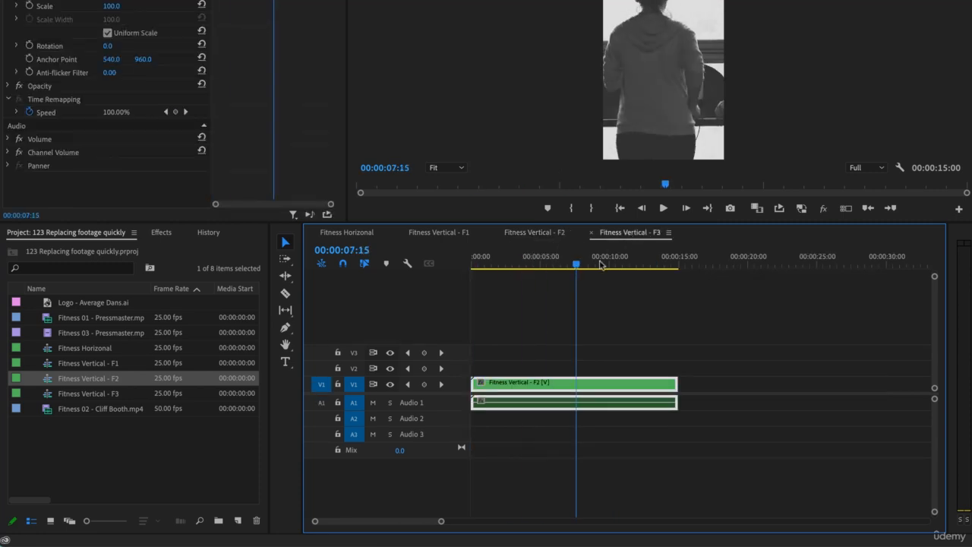
pyautogui.click(547, 263)
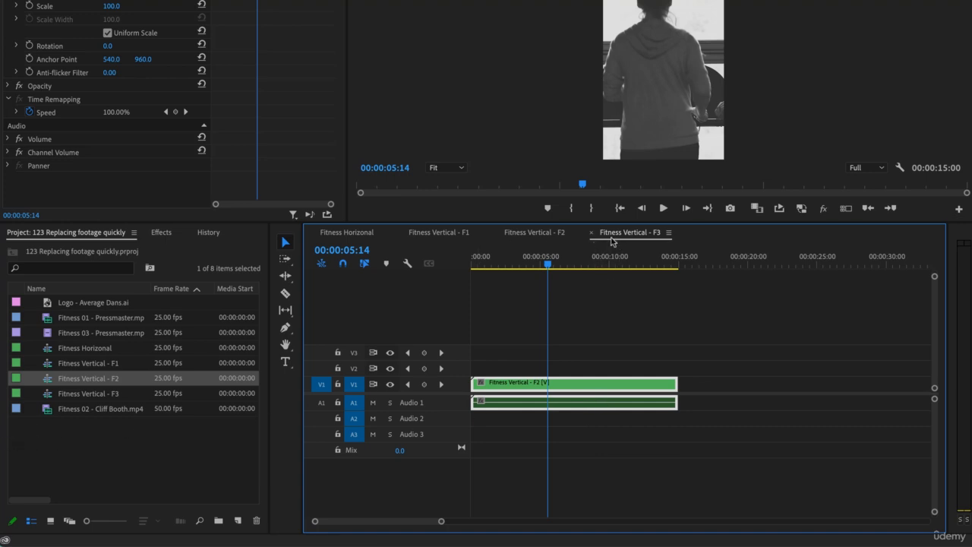
# Undo the title deletion and the creation of the nested Fitness Vertical - F3 sequence
pyautogui.press('super+z')
pyautogui.press('super+z')
pyautogui.press('super+z')
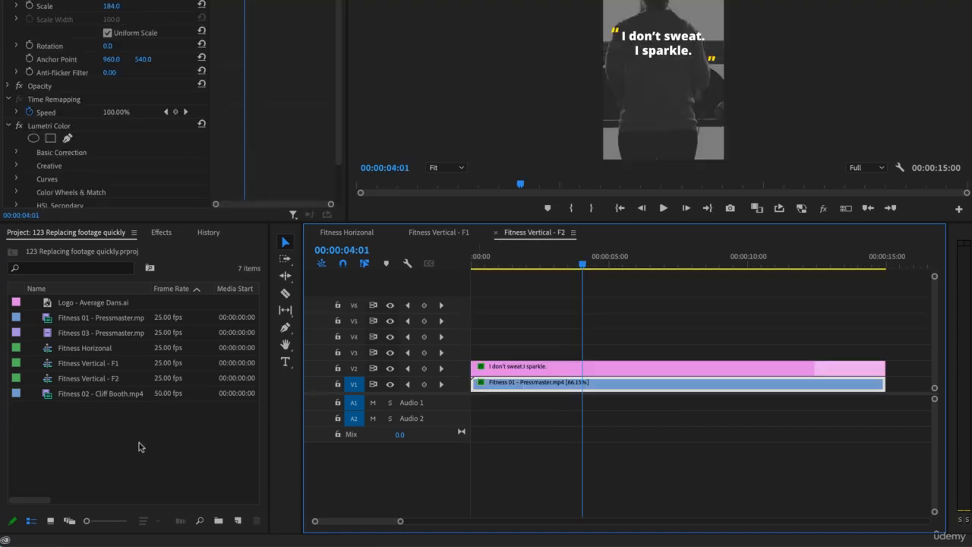
# Open the Fitness Vertical - F2 sequence and replace its V1 footage with Fitness 02 - Cliff Booth.mp4, keeping the clip's effects
pyautogui.click(111, 365)
pyautogui.click(101, 382)
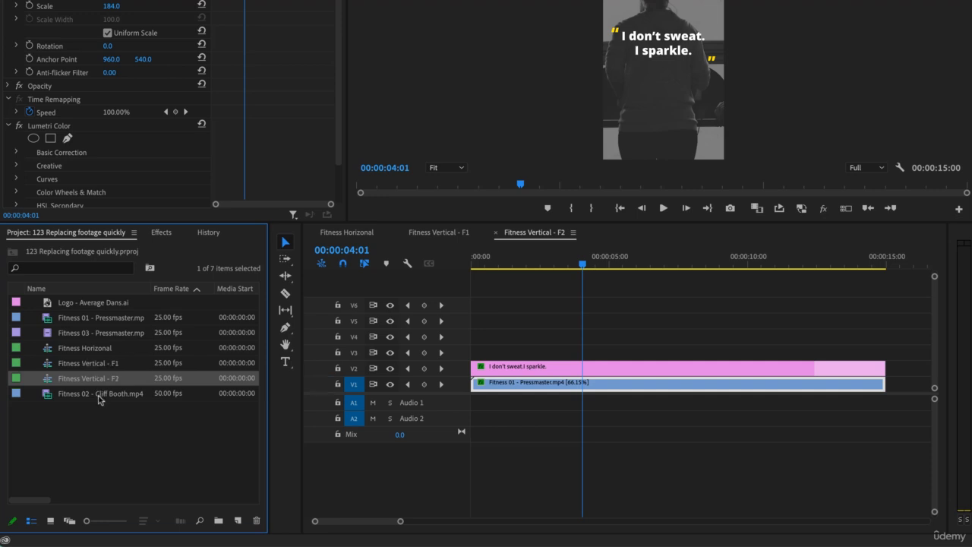
pyautogui.doubleClick(48, 383)
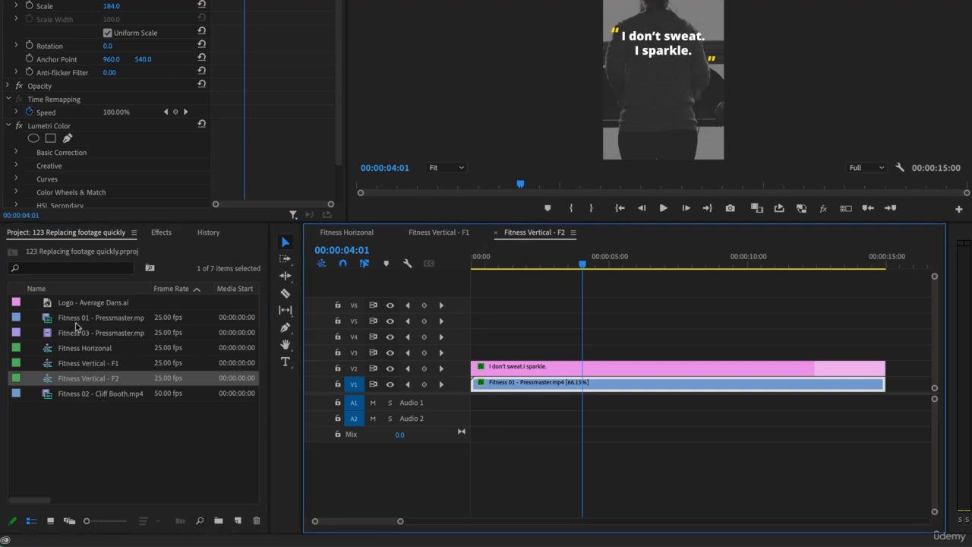
pyautogui.click(91, 393)
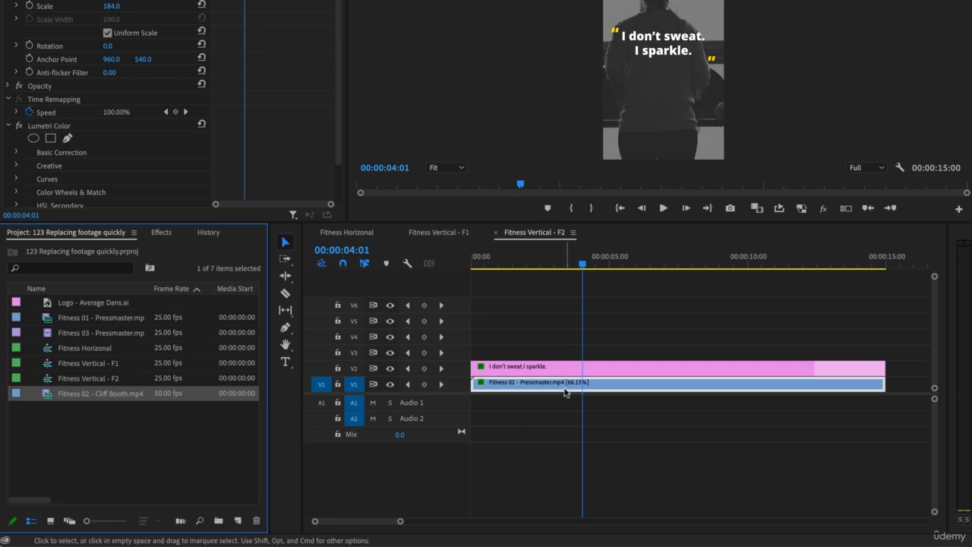
pyautogui.moveTo(48, 400); pyautogui.dragTo(552, 391)
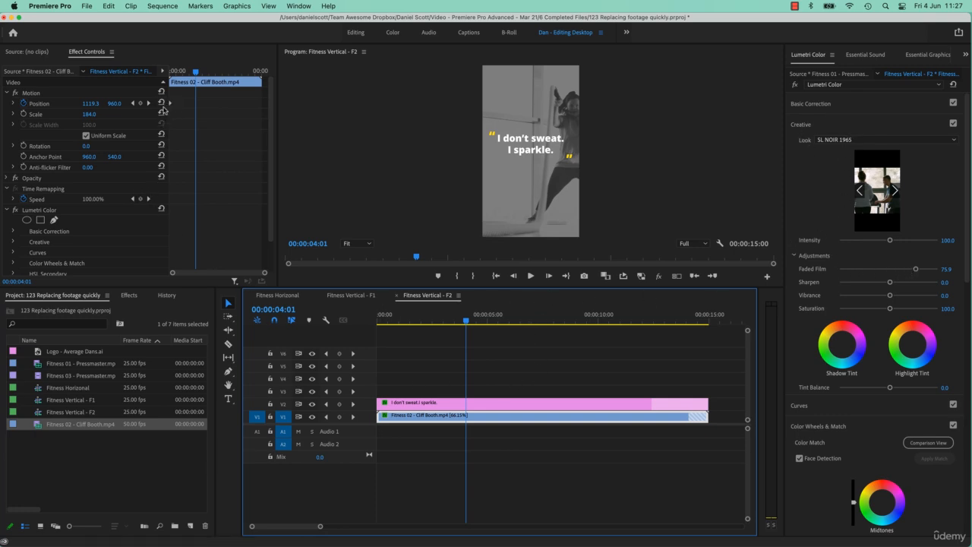
# Preview the opening of the sequence and delete the Position keyframes on the Fitness 02 - Cliff Booth.mp4 clip
pyautogui.moveTo(467, 322); pyautogui.dragTo(325, 323)
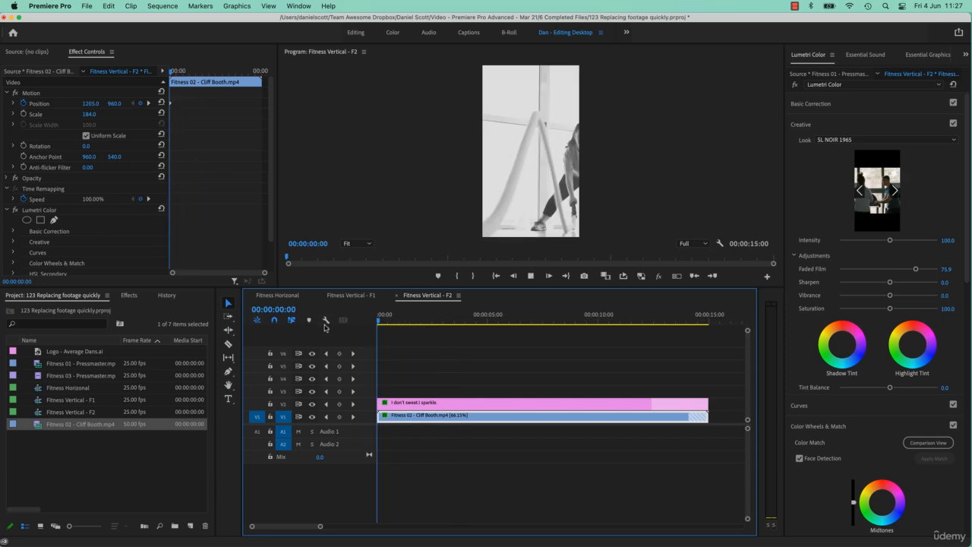
pyautogui.press('space')
pyautogui.press('space')
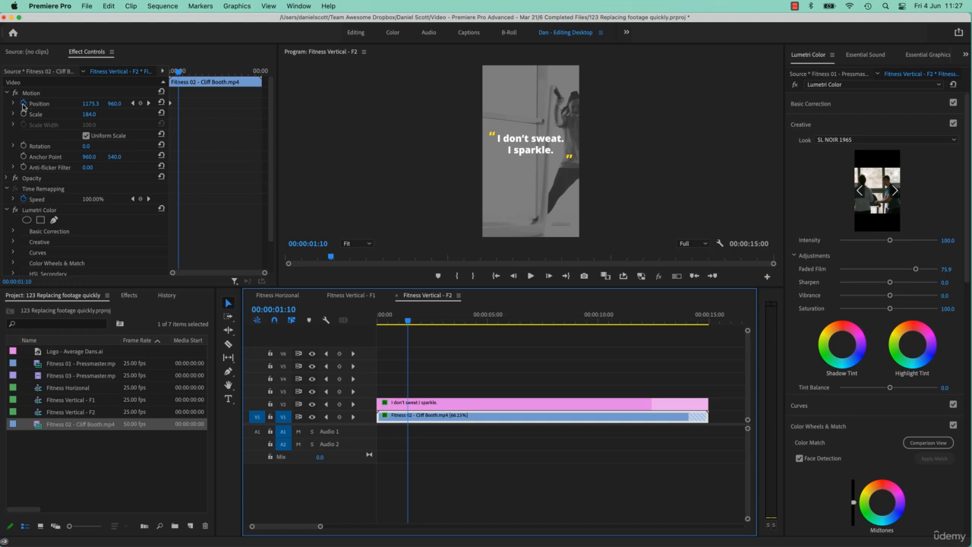
pyautogui.click(22, 104)
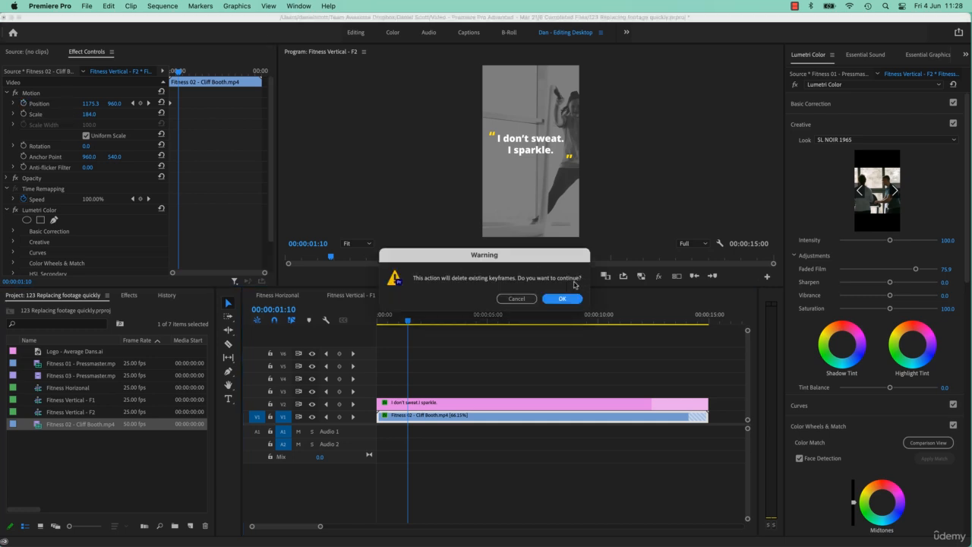
pyautogui.click(569, 301)
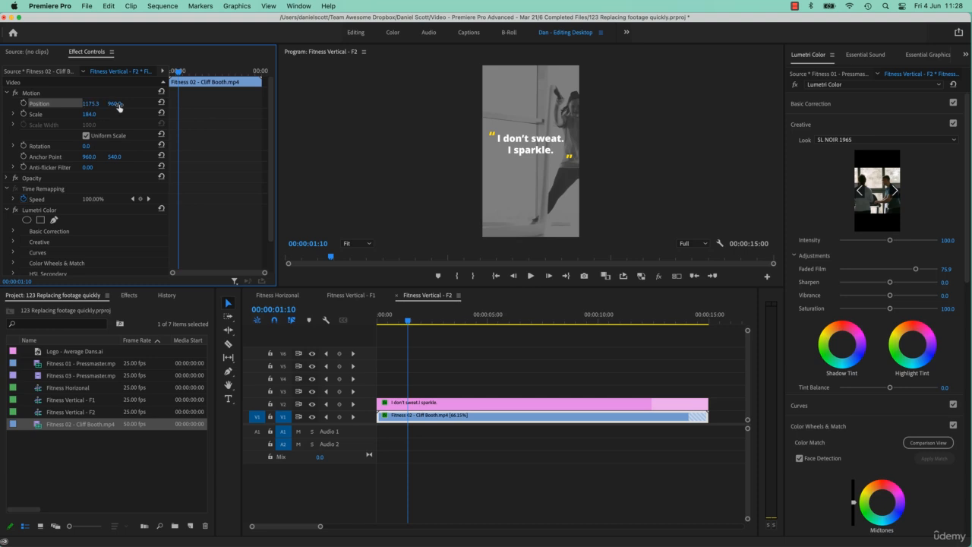
# Reset the Fitness 02 clip's Position to 540.0, 960.0 and check the framing up to 00:00:03:09
pyautogui.press('space')
pyautogui.press('space')
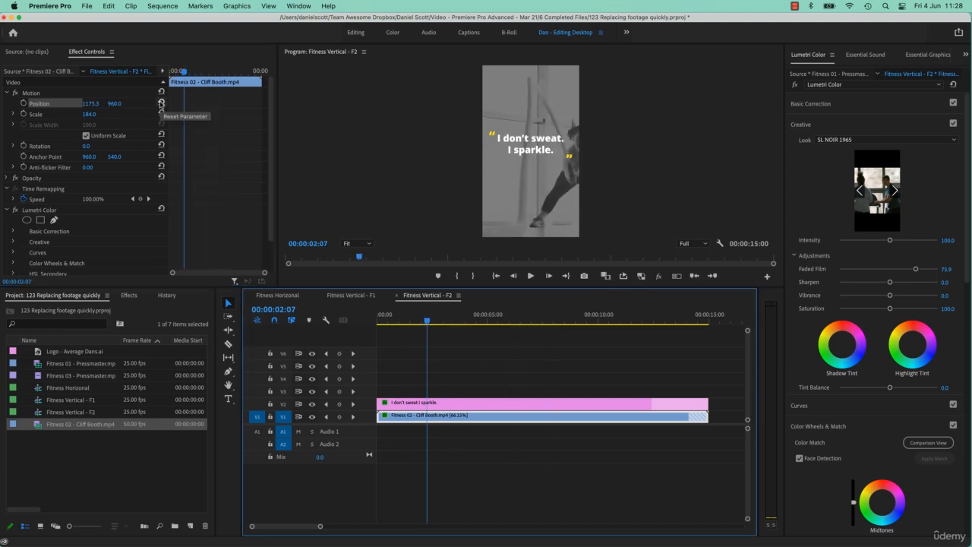
pyautogui.click(160, 105)
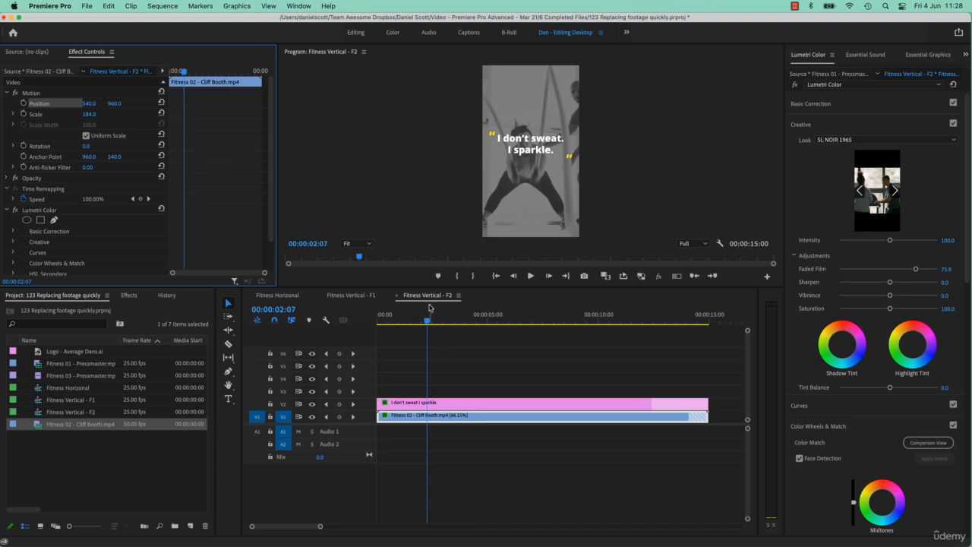
pyautogui.moveTo(429, 322); pyautogui.dragTo(451, 325)
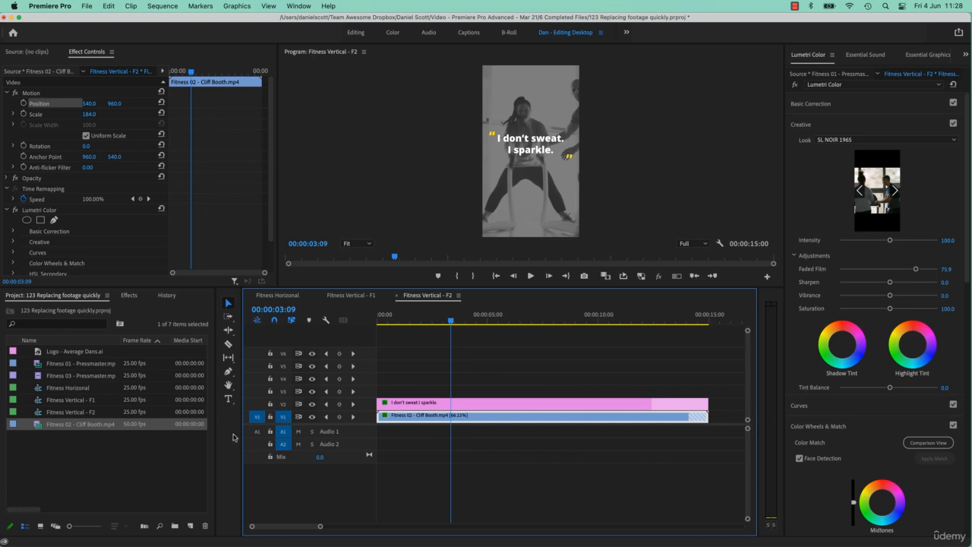
# Duplicate the Fitness Vertical - F2 sequence in the project, rename the copy "Fitness Vertical - M1" and open it
pyautogui.click(85, 436)
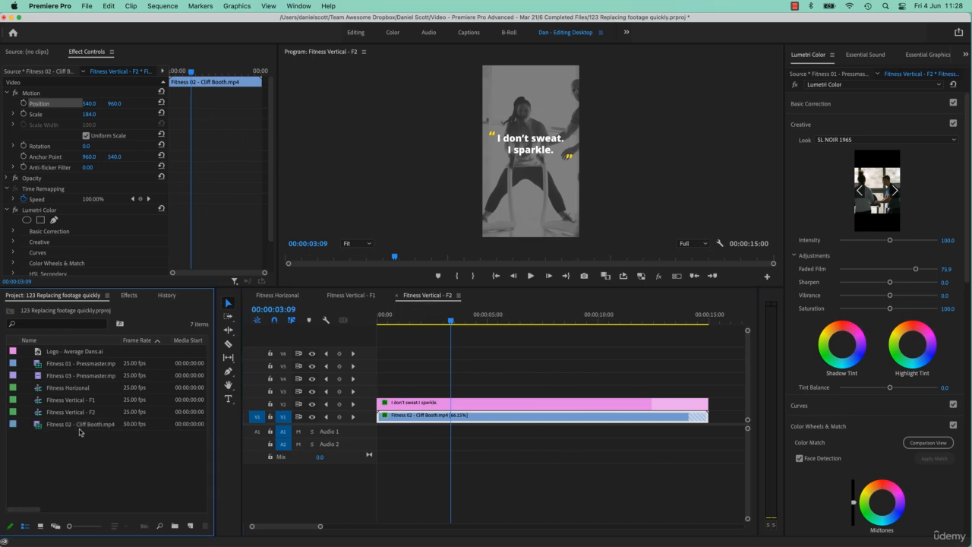
pyautogui.click(78, 415)
pyautogui.press('super+c')
pyautogui.press('super+v')
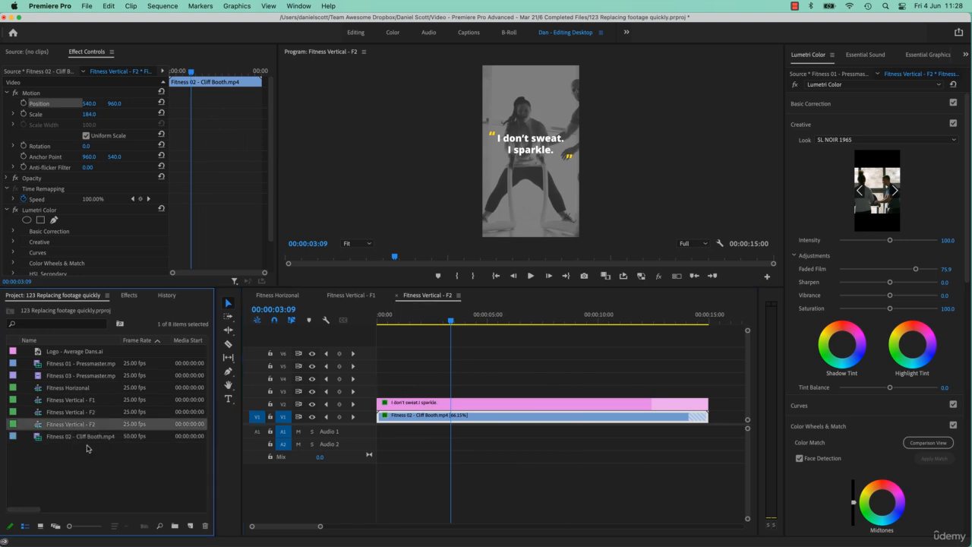
pyautogui.click(90, 426)
pyautogui.click(97, 426)
pyautogui.write('M')
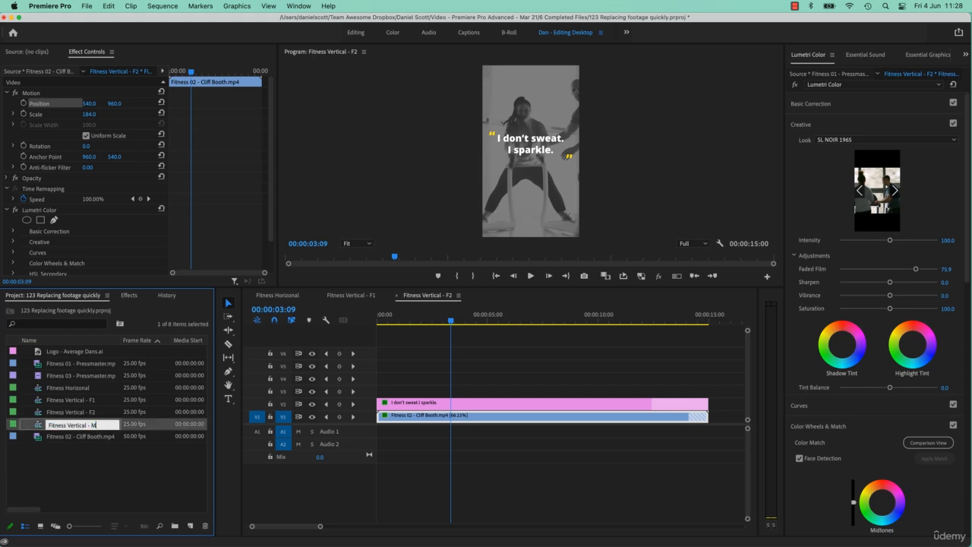
pyautogui.write('1')
pyautogui.press('Tab')
pyautogui.doubleClick(34, 424)
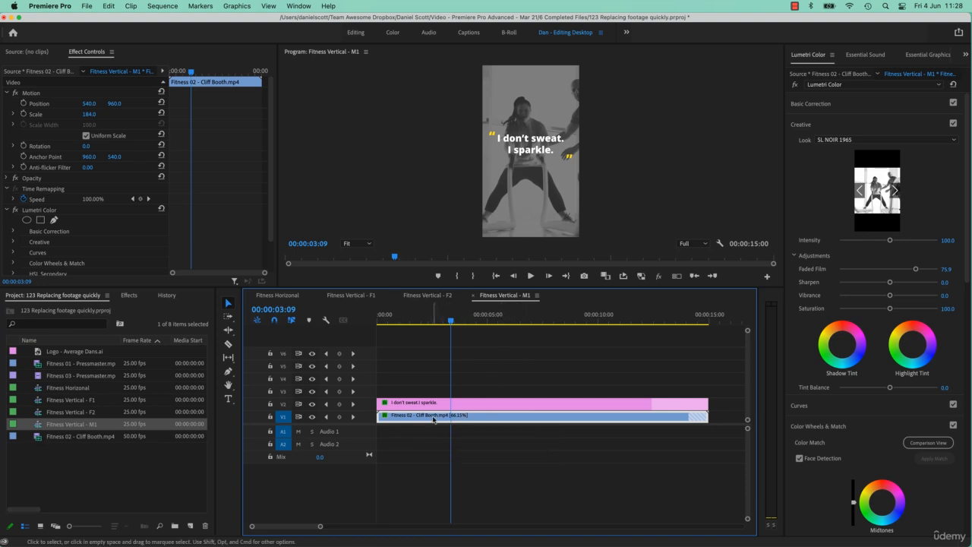
# Load Fitness 03 - Pressmaster.mp4 as the source and use it to replace the V1 clip in Fitness Vertical - M1
pyautogui.click(70, 377)
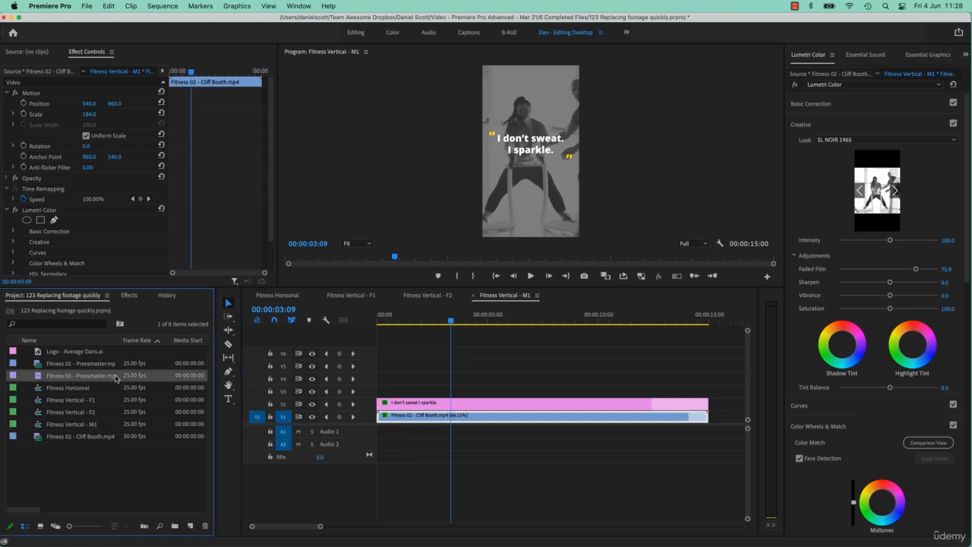
pyautogui.rightClick(424, 416)
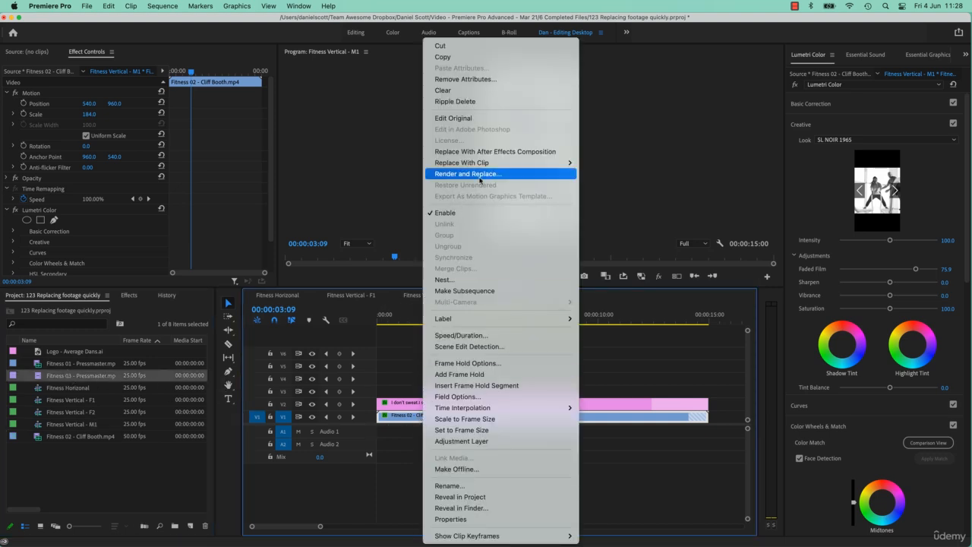
pyautogui.moveTo(532, 162)
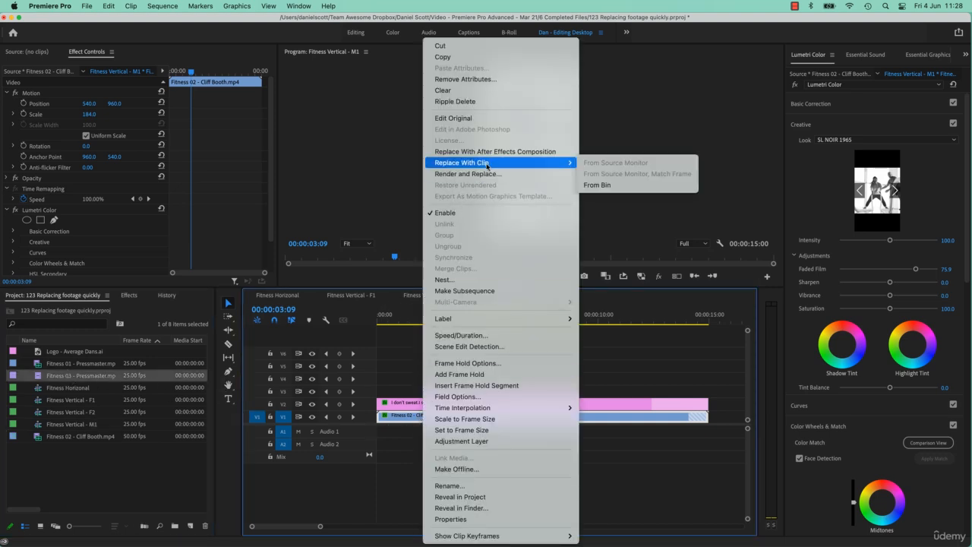
pyautogui.click(619, 187)
pyautogui.doubleClick(42, 376)
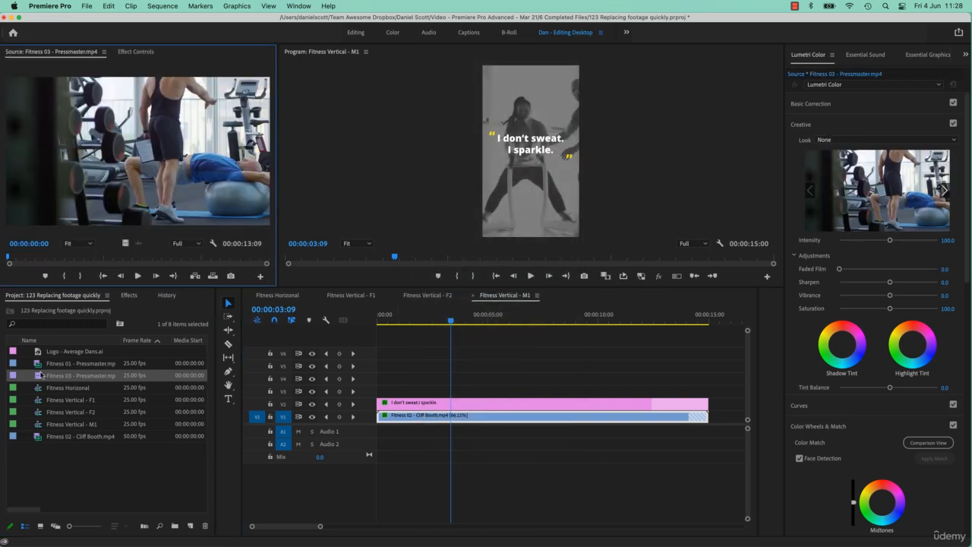
pyautogui.rightClick(474, 419)
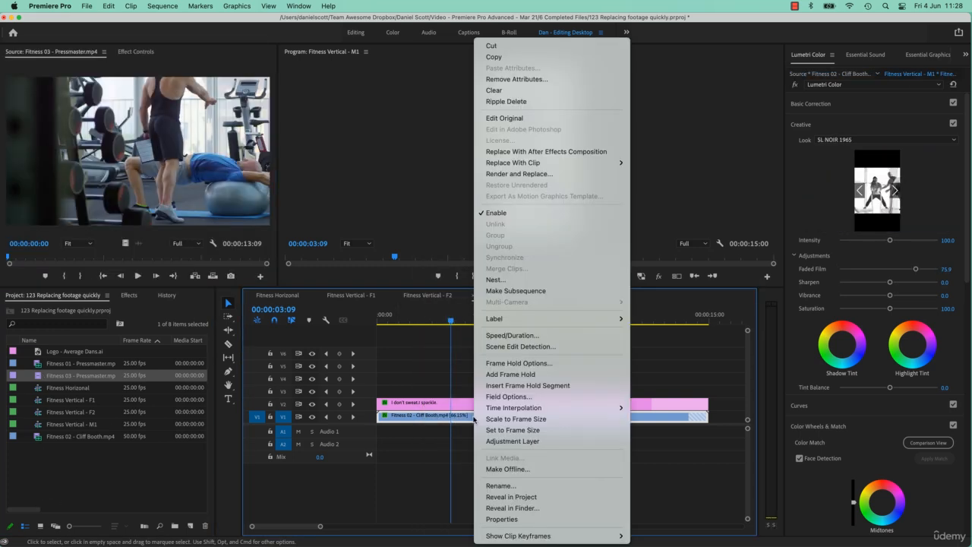
pyautogui.moveTo(570, 164)
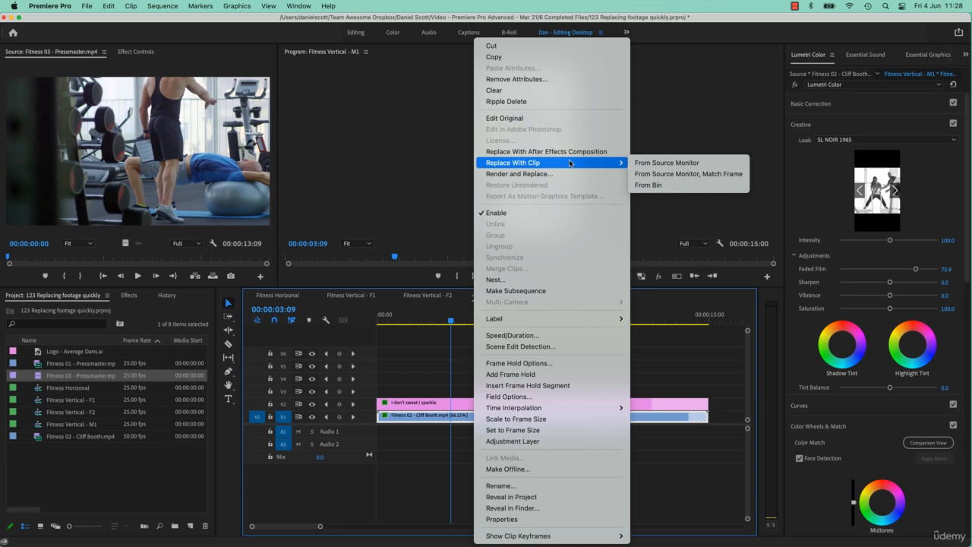
pyautogui.click(653, 164)
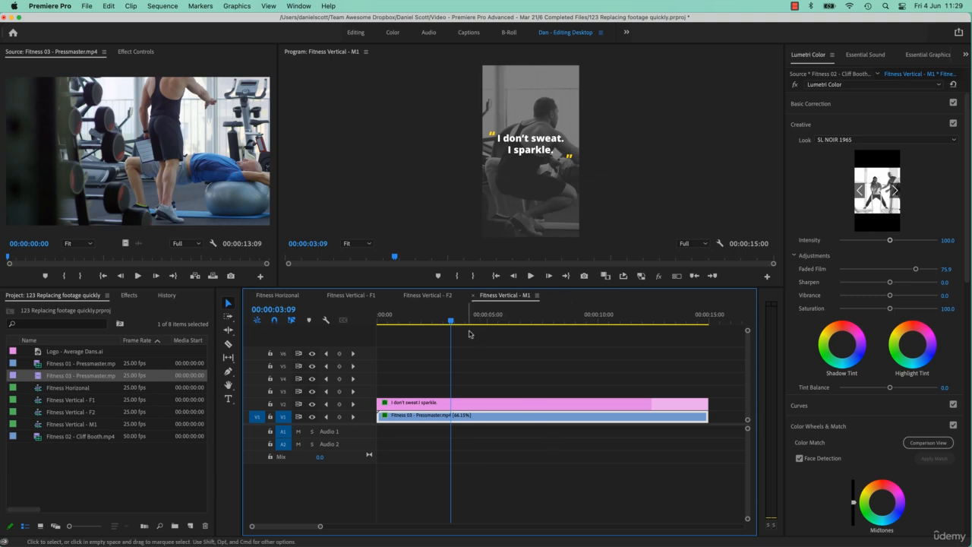
# Play the opening of Fitness Vertical - M1 to check the replaced footage and title
pyautogui.moveTo(448, 322); pyautogui.dragTo(433, 326)
pyautogui.press('Home')
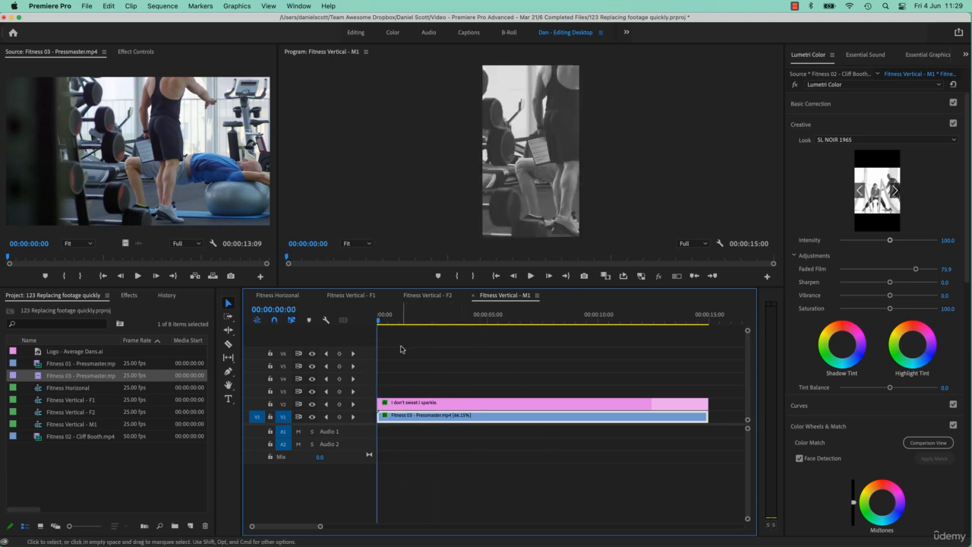
pyautogui.press('space')
pyautogui.press('space')
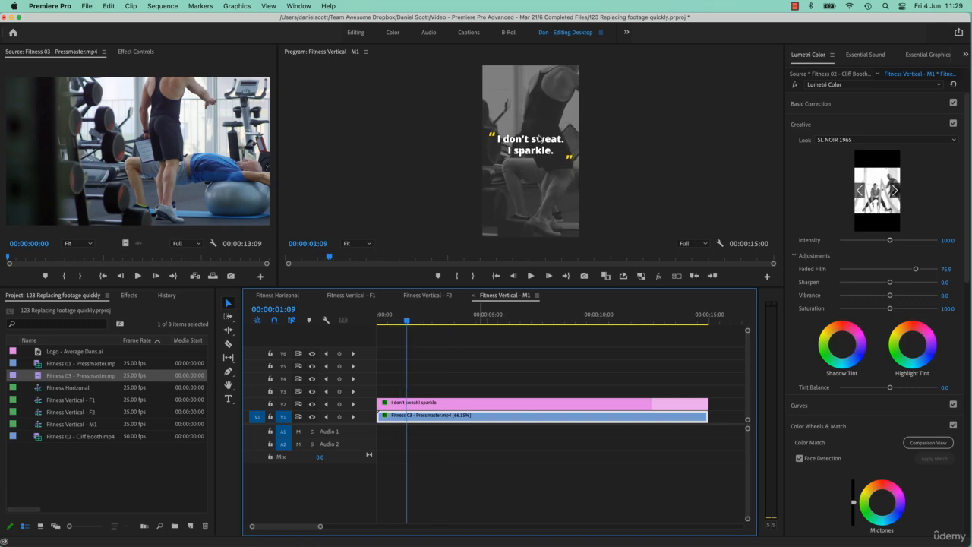
# Play the openings of the Fitness Horizonal and Fitness Vertical - F1 sequences to compare their title animations
pyautogui.click(284, 297)
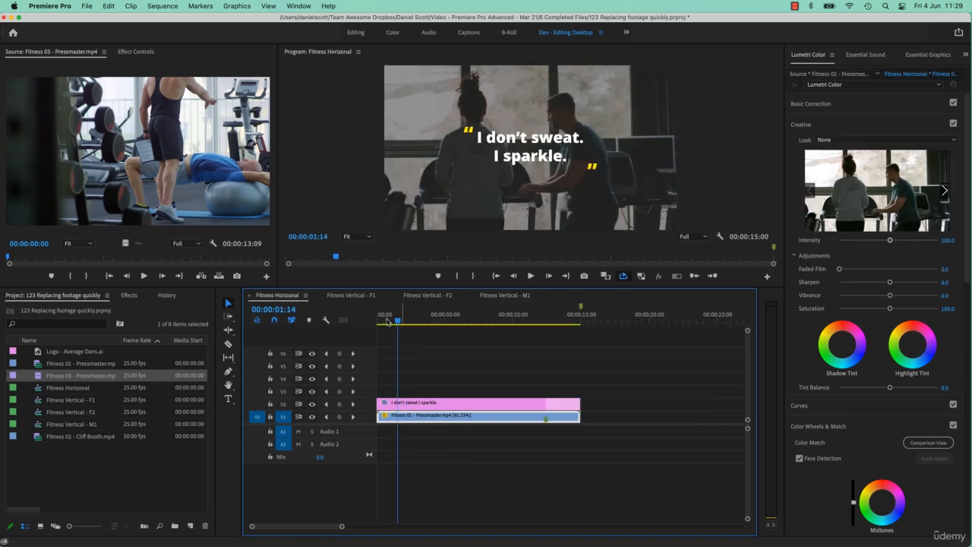
pyautogui.press('Home')
pyautogui.press('space')
pyautogui.press('space')
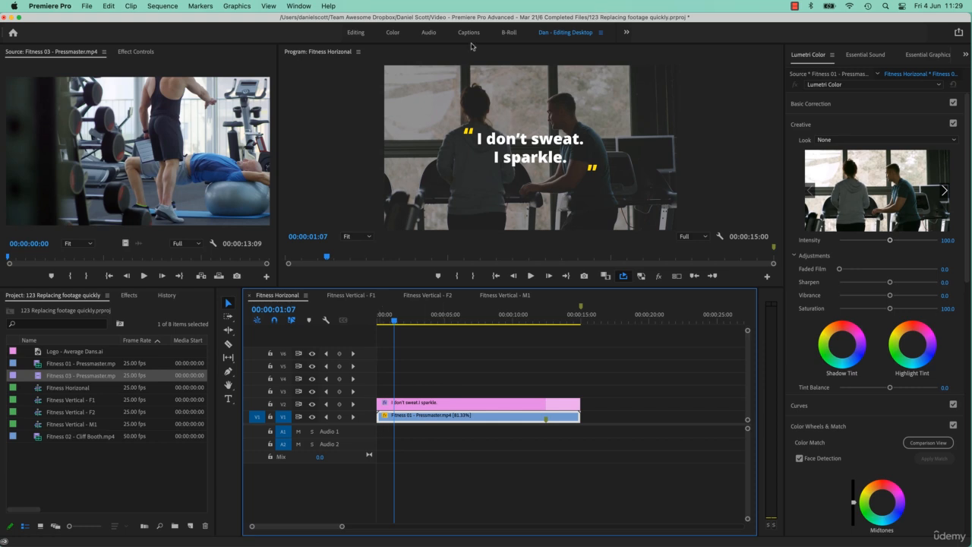
pyautogui.click(355, 296)
pyautogui.press('Home')
pyautogui.press('space')
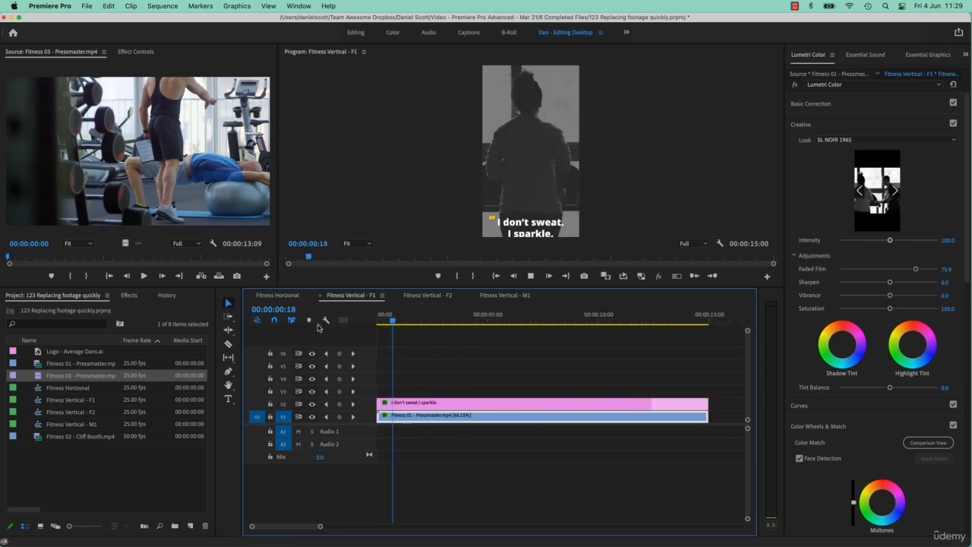
pyautogui.press('space')
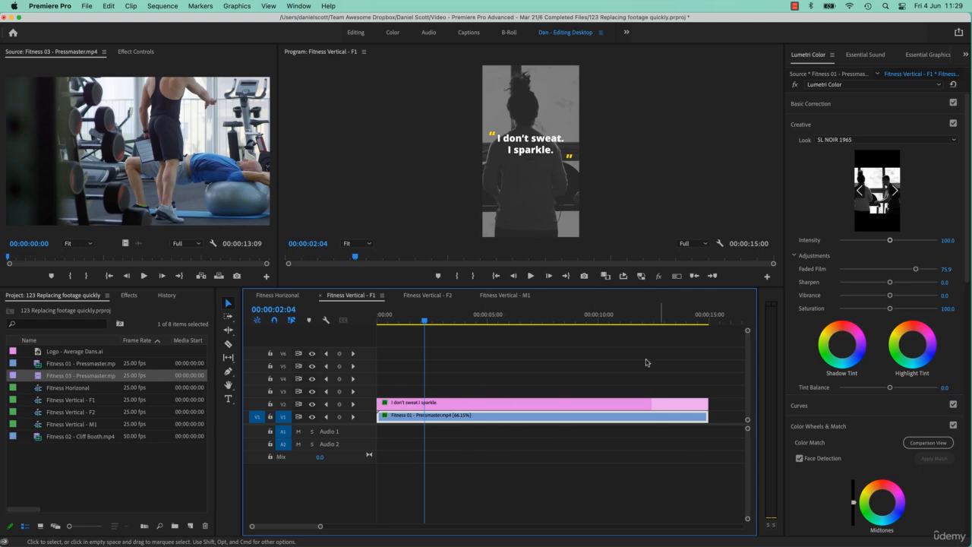
# Filter the effect properties of the "I don't sweat. I sparkle." title in Fitness Vertical - F1 to show only keyframed ones
pyautogui.click(435, 407)
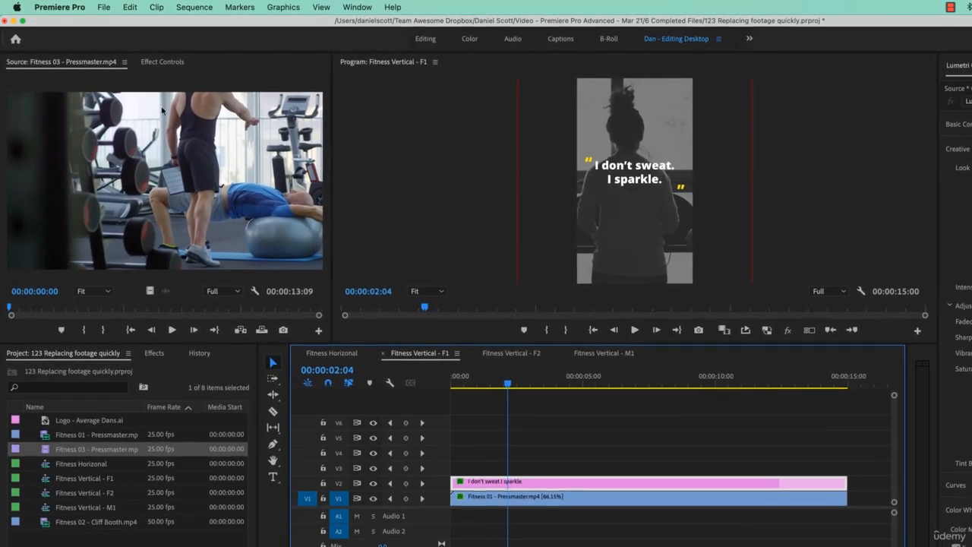
pyautogui.click(152, 63)
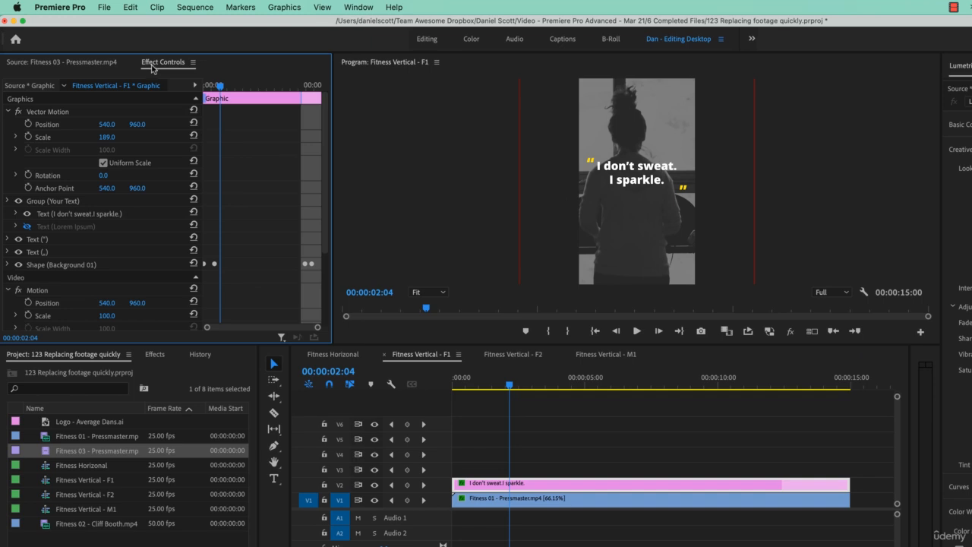
pyautogui.click(281, 337)
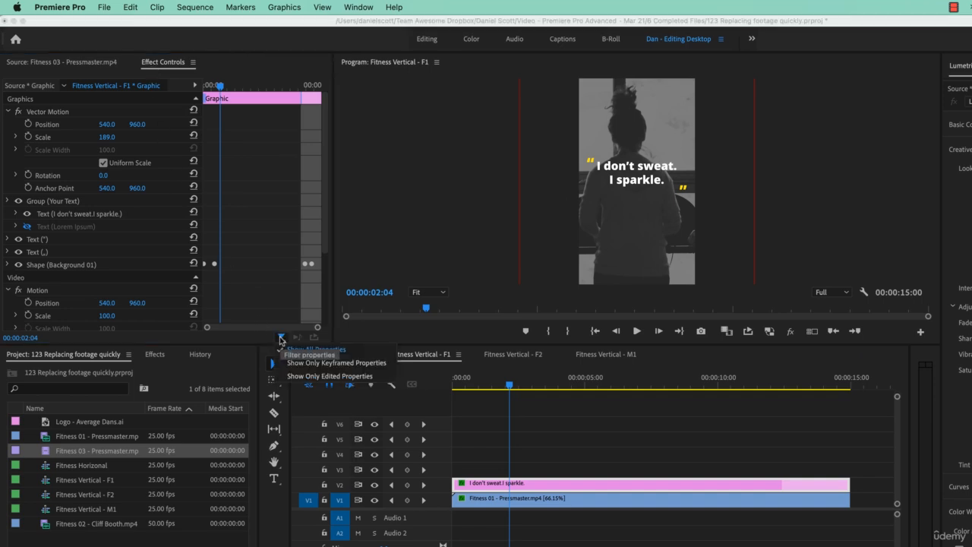
pyautogui.click(326, 364)
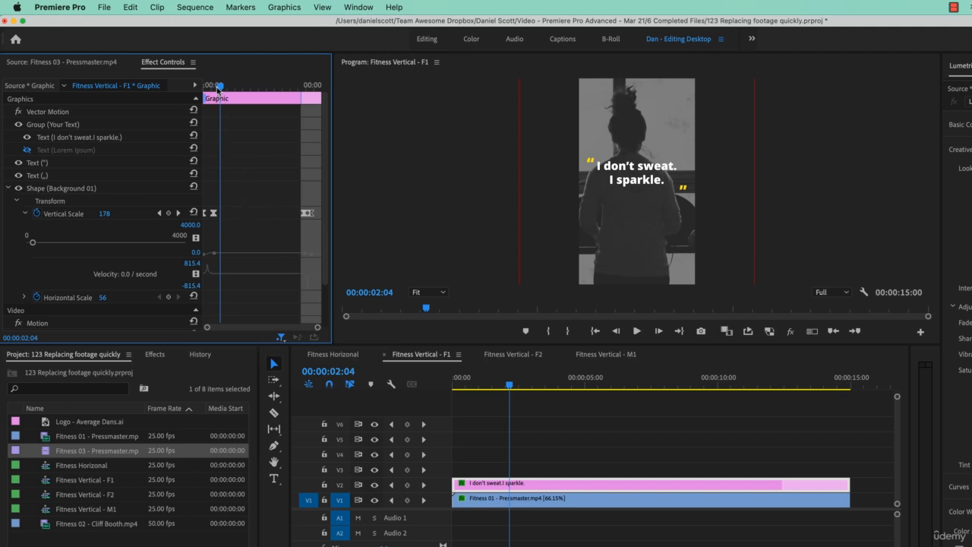
# Preview the title's intro and shift the second Vertical Scale keyframe of Shape (Background 01) slightly later than 00:00:01:07
pyautogui.moveTo(217, 86); pyautogui.dragTo(203, 86)
pyautogui.press('space')
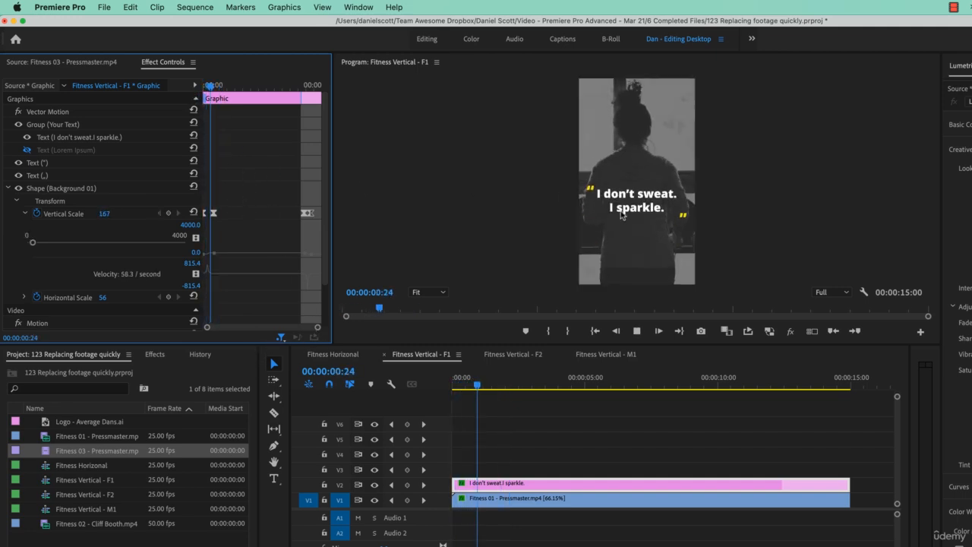
pyautogui.press('space')
pyautogui.click(214, 214)
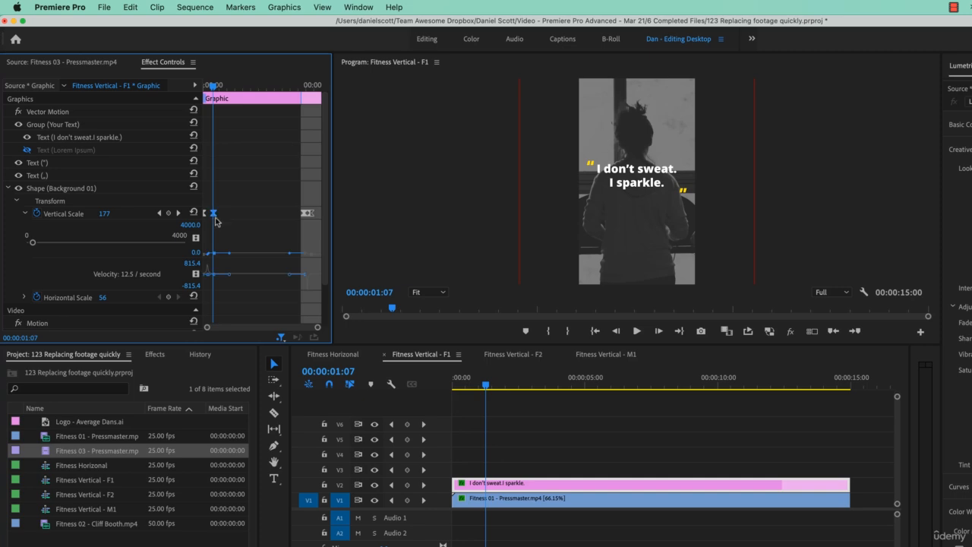
pyautogui.moveTo(215, 216); pyautogui.dragTo(217, 218)
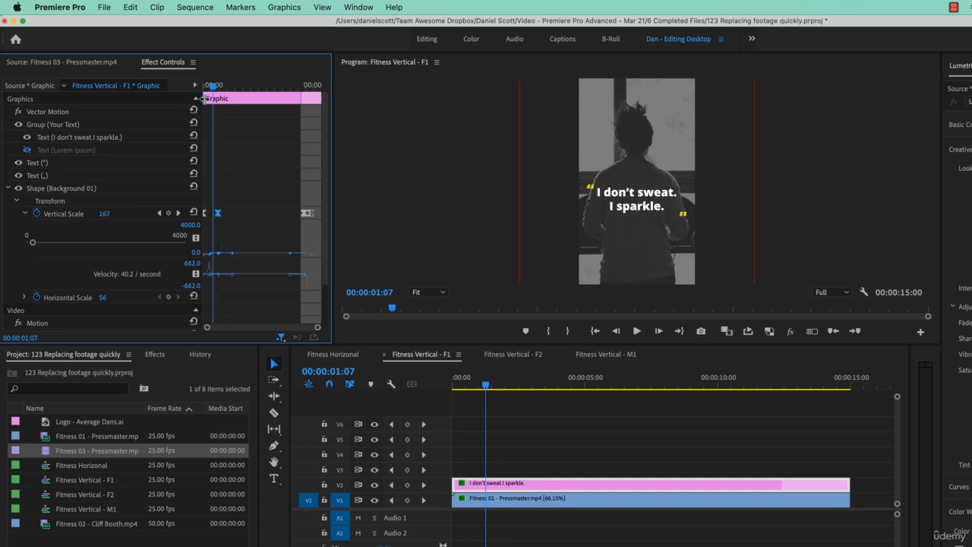
# Create a protected intro section on the title that covers the second Vertical Scale keyframe, and preview the opening
pyautogui.moveTo(204, 98)
pyautogui.mouseDown()
pyautogui.moveTo(221, 101)
pyautogui.moveTo(206, 100)
pyautogui.mouseUp()
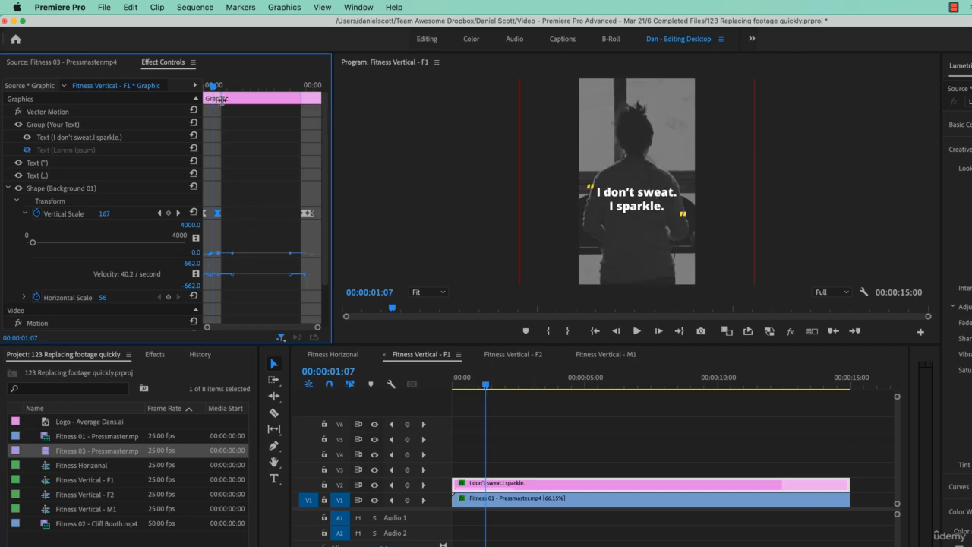
pyautogui.moveTo(490, 379); pyautogui.dragTo(395, 386)
pyautogui.press('space')
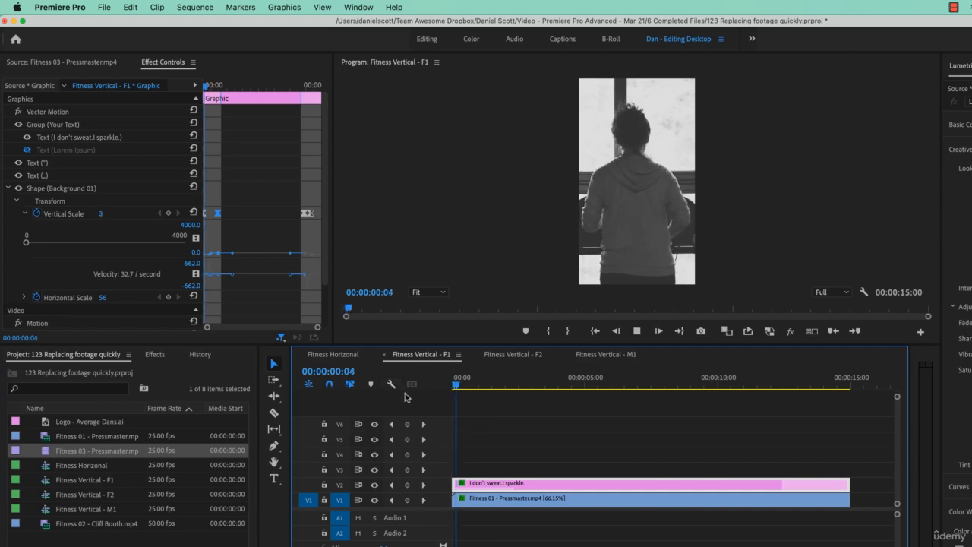
pyautogui.press('space')
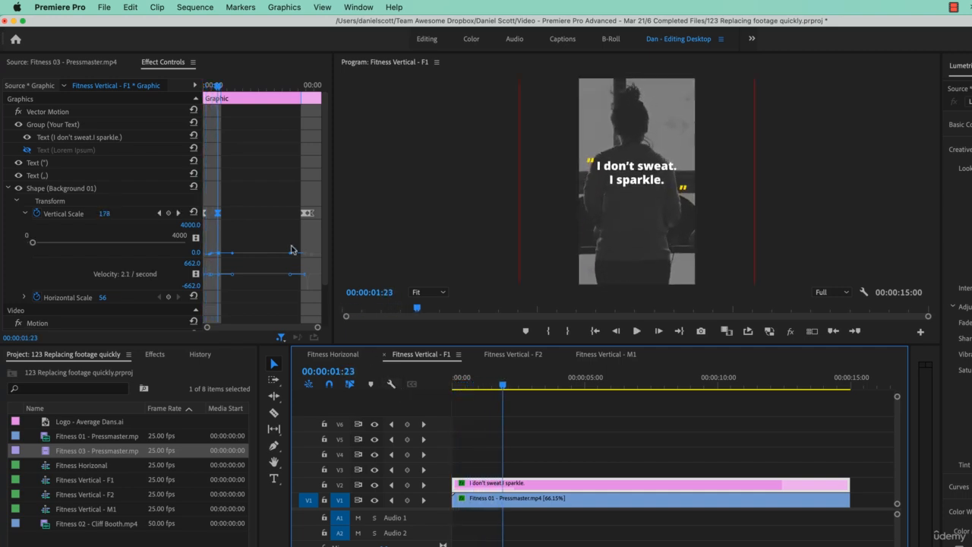
# Shift Shape (Background 01)'s second Vertical Scale keyframe to about 2.5 seconds and extend the title's intro section just past it
pyautogui.moveTo(219, 213); pyautogui.dragTo(223, 214)
pyautogui.moveTo(218, 87); pyautogui.dragTo(195, 89)
pyautogui.press('space')
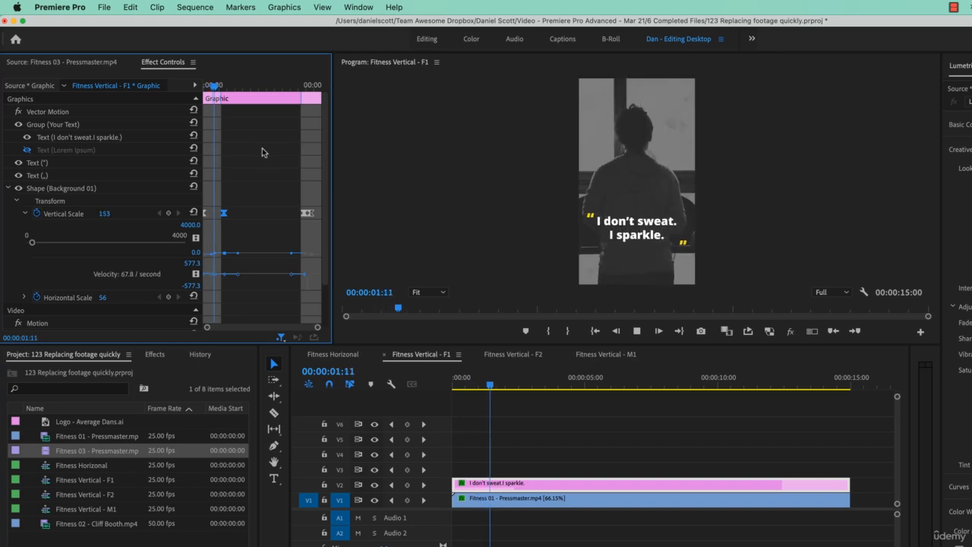
pyautogui.press('space')
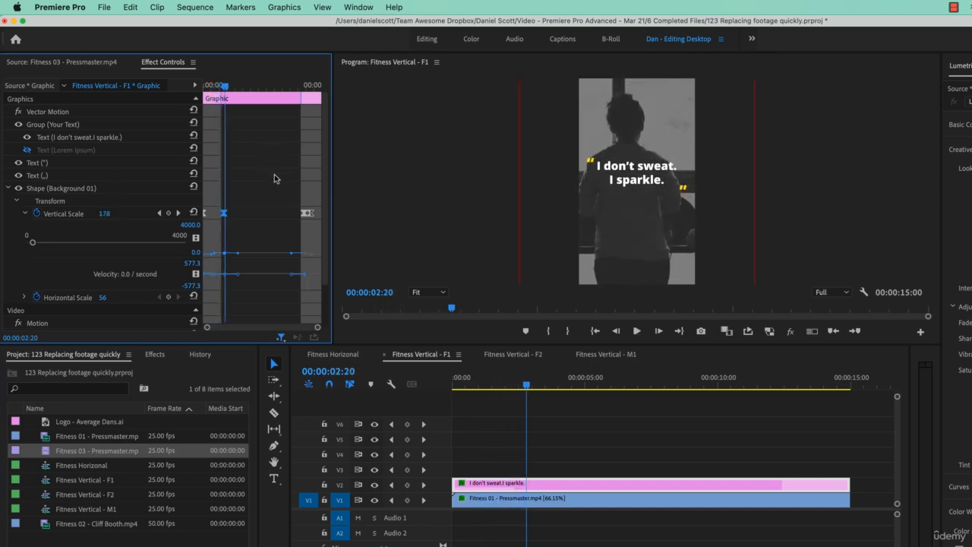
pyautogui.moveTo(222, 98); pyautogui.dragTo(228, 98)
# Play the title's outro from near its closing section and select the closing Vertical Scale keyframes of Shape (Background 01)
pyautogui.press('space')
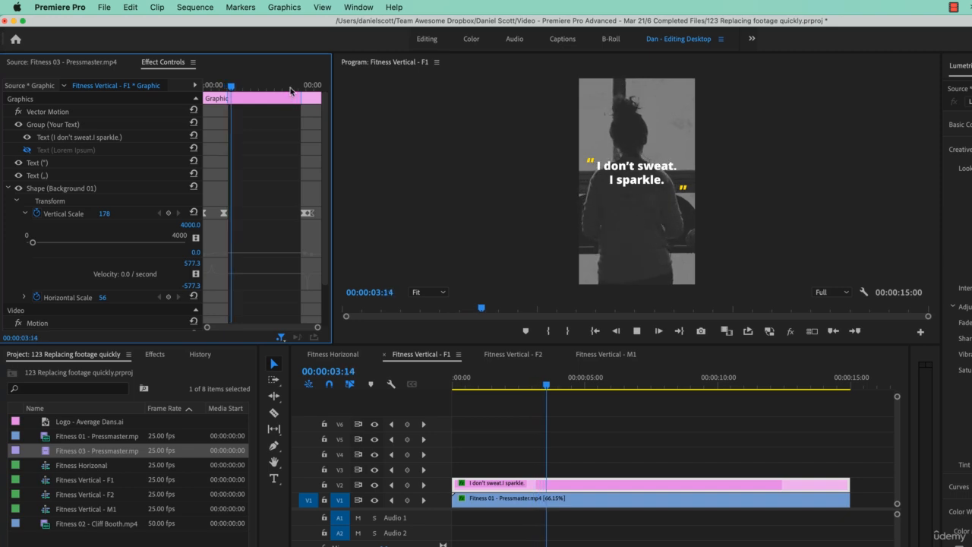
pyautogui.click(291, 89)
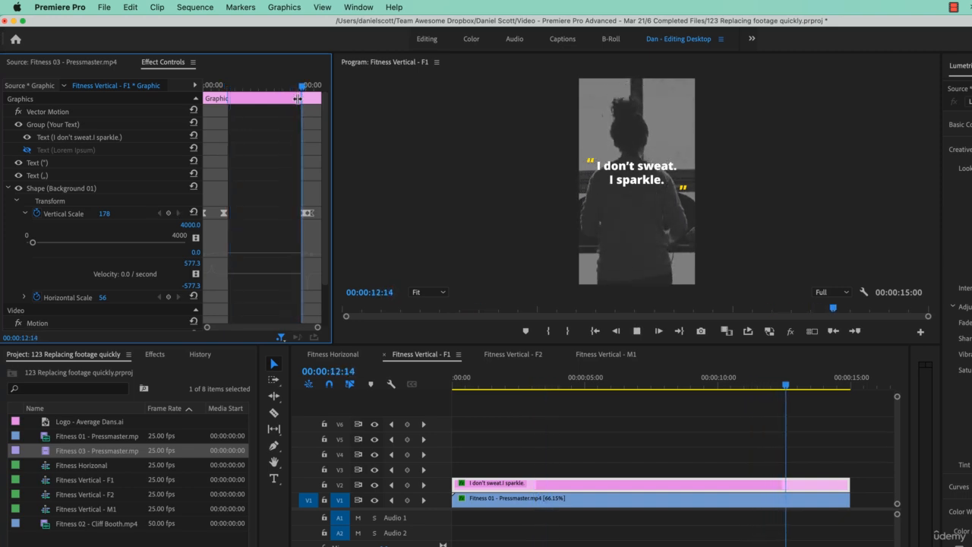
pyautogui.press('space')
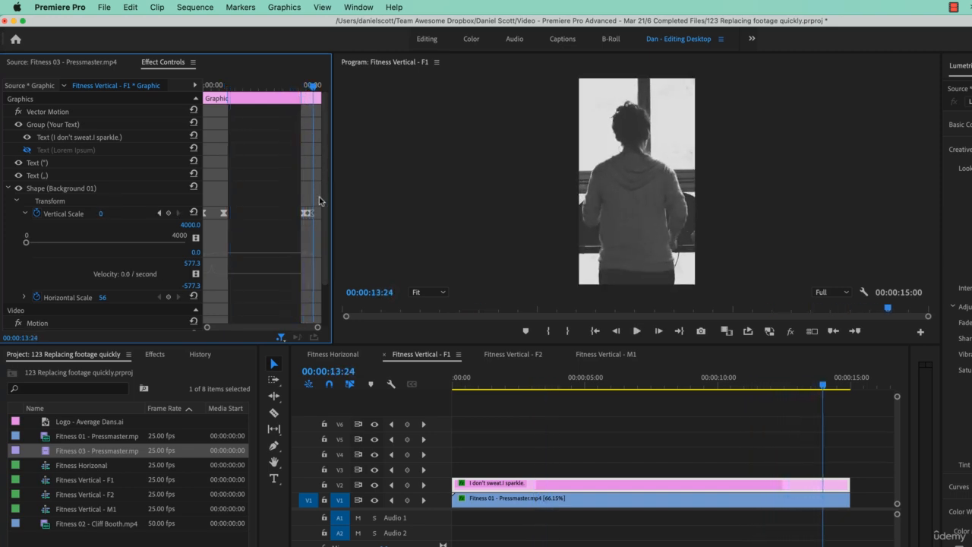
pyautogui.moveTo(293, 209); pyautogui.dragTo(320, 219)
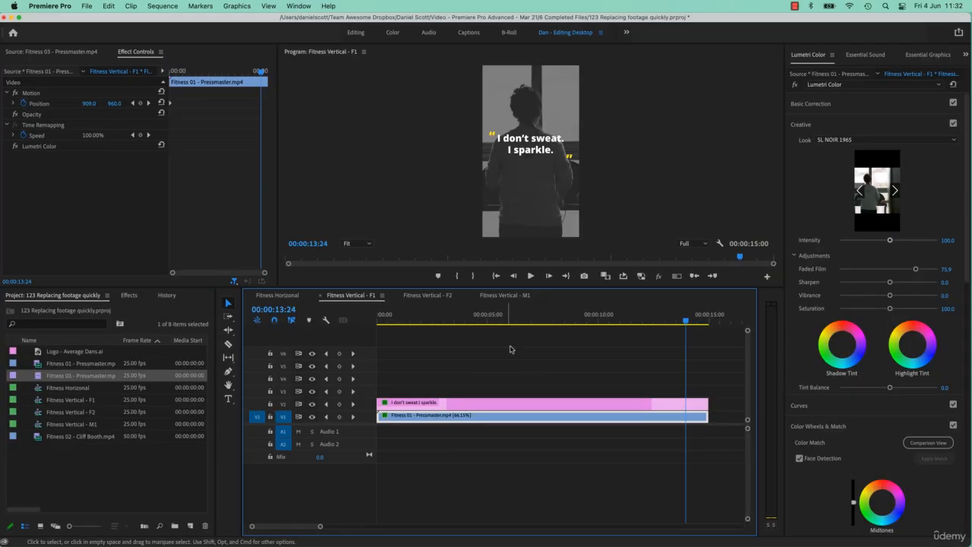
# Replace the Fitness 01 clip on V1 of Fitness Vertical - F1 with Fitness 03 - Pressmaster.mp4, keeping its effects
pyautogui.click(601, 420)
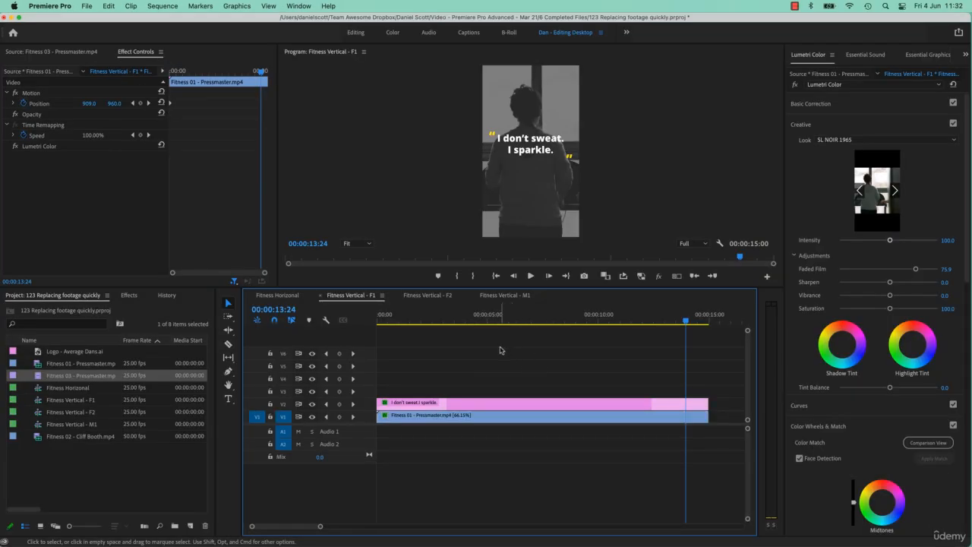
pyautogui.click(457, 419)
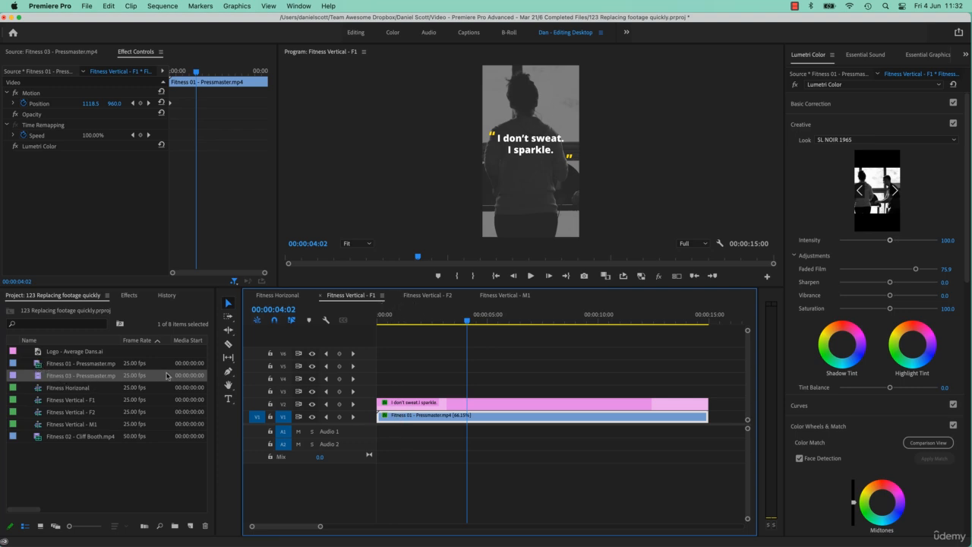
pyautogui.click(40, 377)
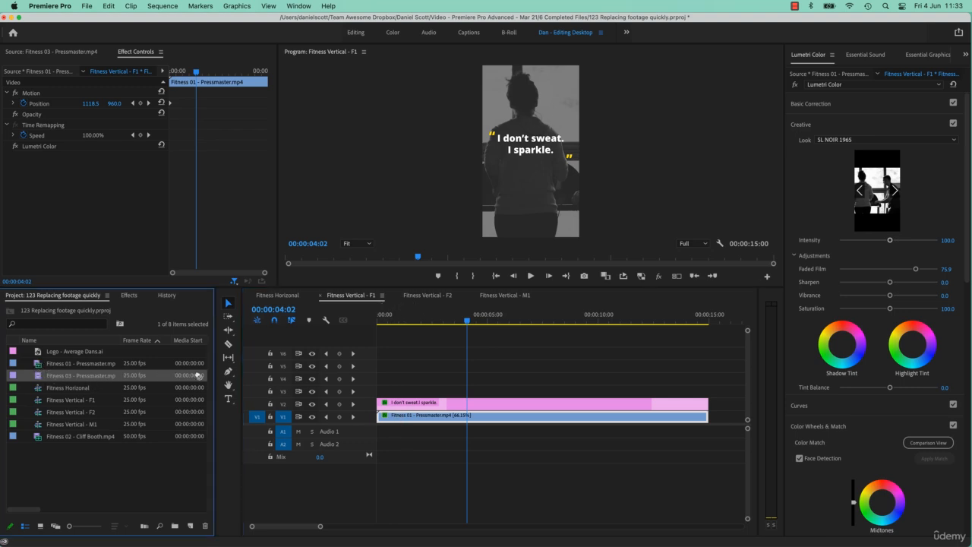
pyautogui.moveTo(198, 375); pyautogui.dragTo(404, 419)
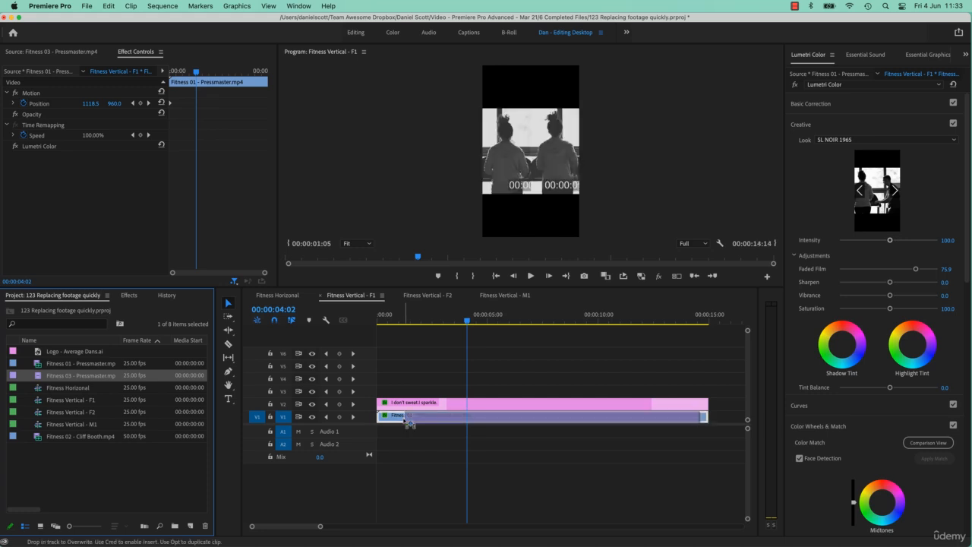
pyautogui.moveTo(80, 380); pyautogui.dragTo(520, 223)
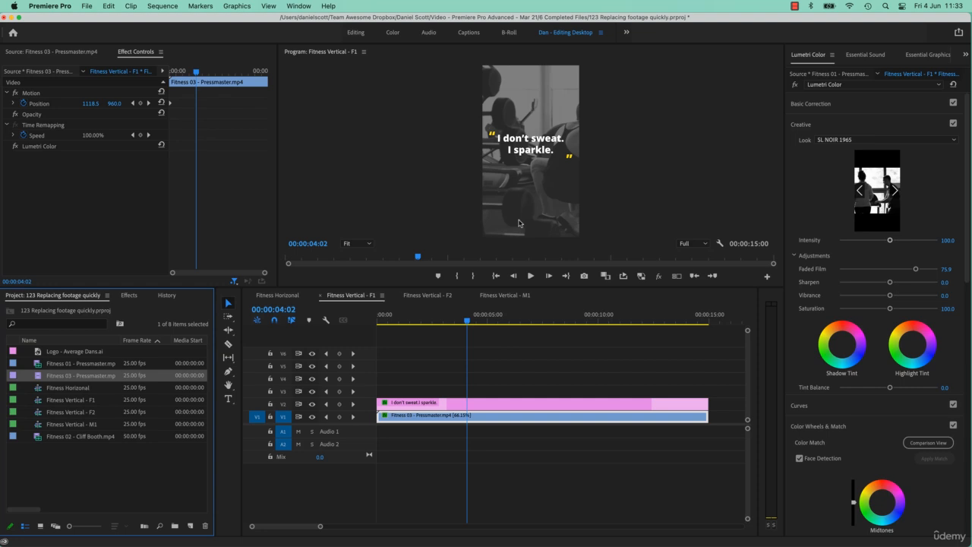
pyautogui.click(529, 358)
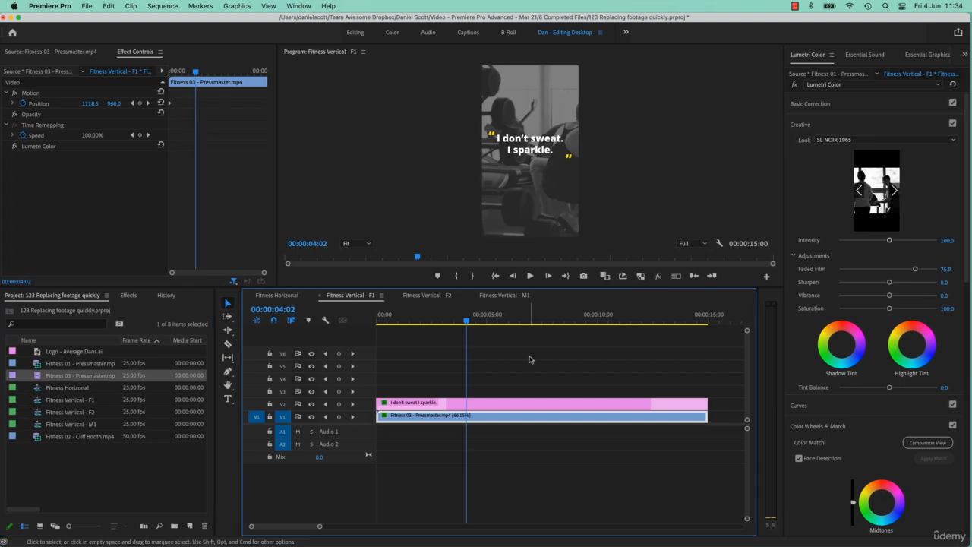